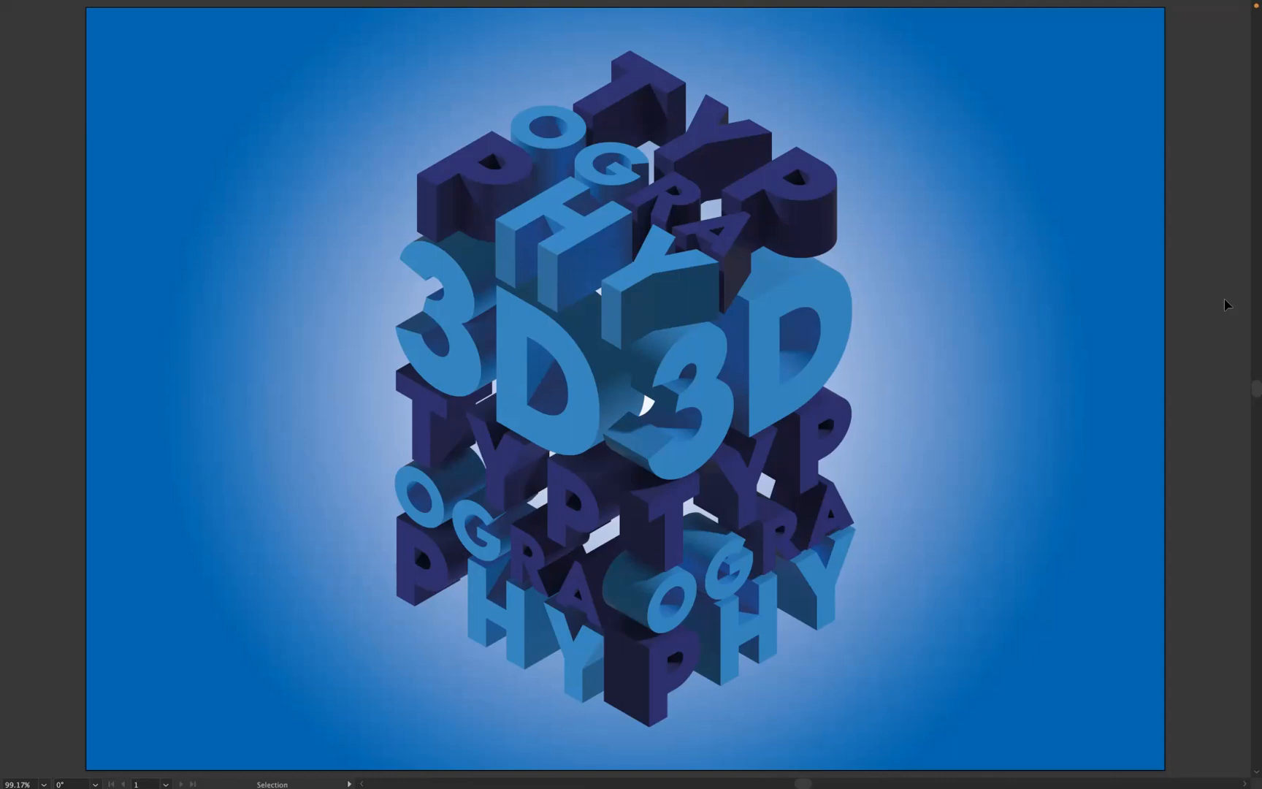
Step: Switch to the Untitled-5 document and group all the flat "3D TYPOGRAPHY" lettering into one object
key("f")
left_click(300, 79)
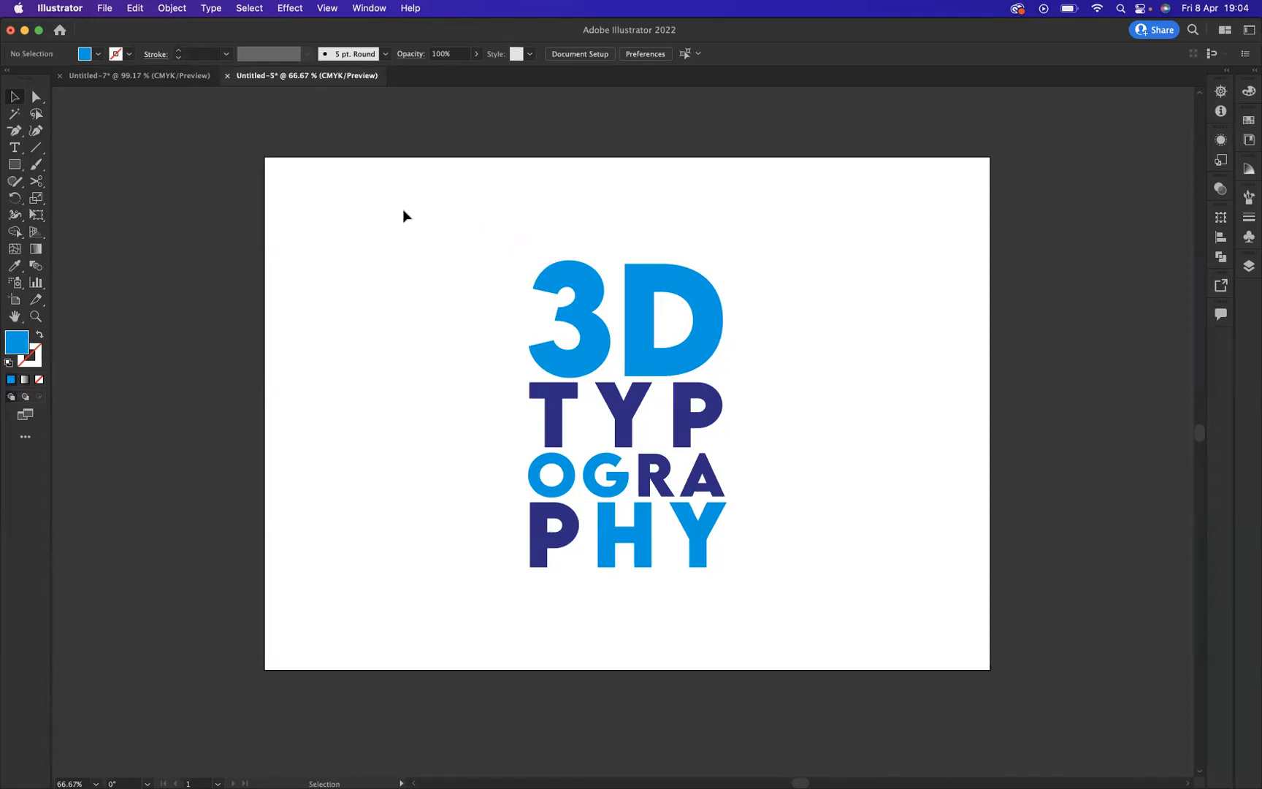
left_click_drag(490, 233, 818, 675)
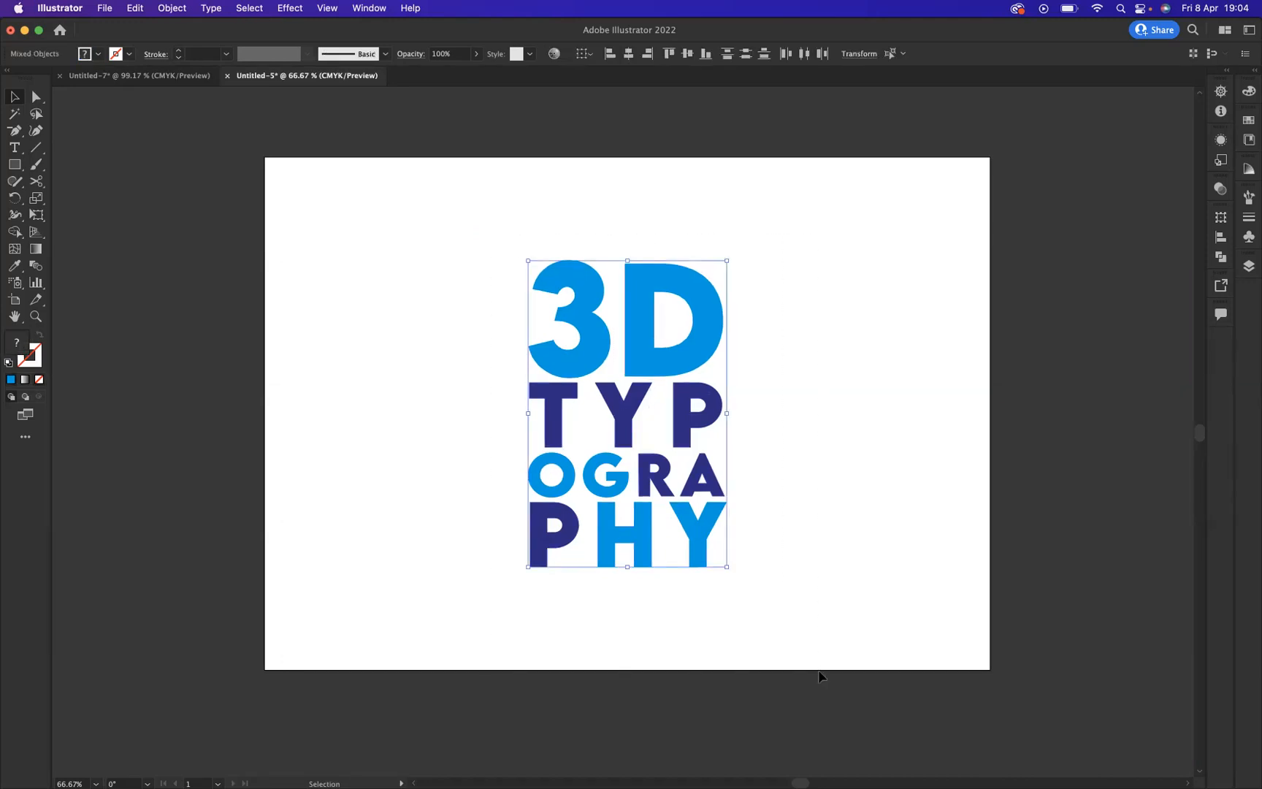
key("super+g")
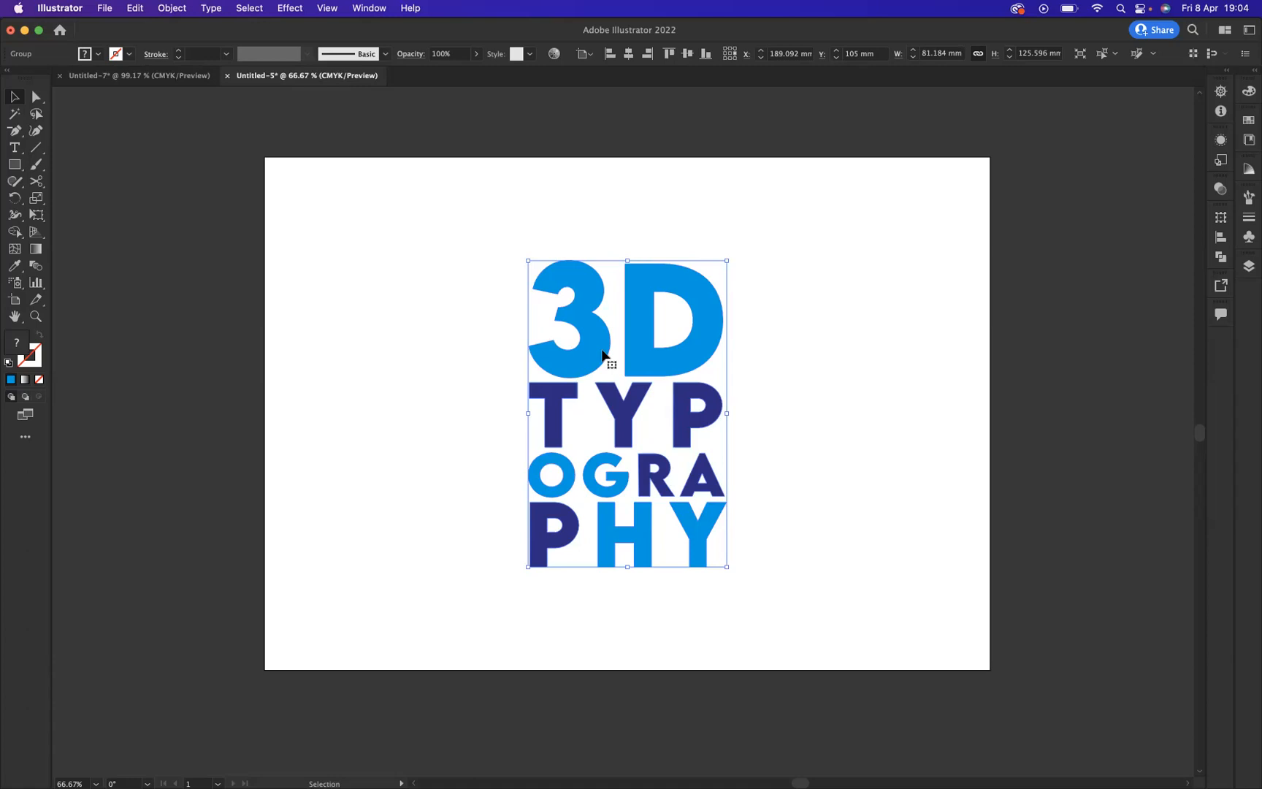
Step: Duplicate the lettering group into three side-by-side copies and centre the row across the artboard
left_click_drag(598, 352, 815, 360)
left_click_drag(410, 215, 799, 588)
left_click_drag(668, 369, 652, 369)
left_click(639, 238)
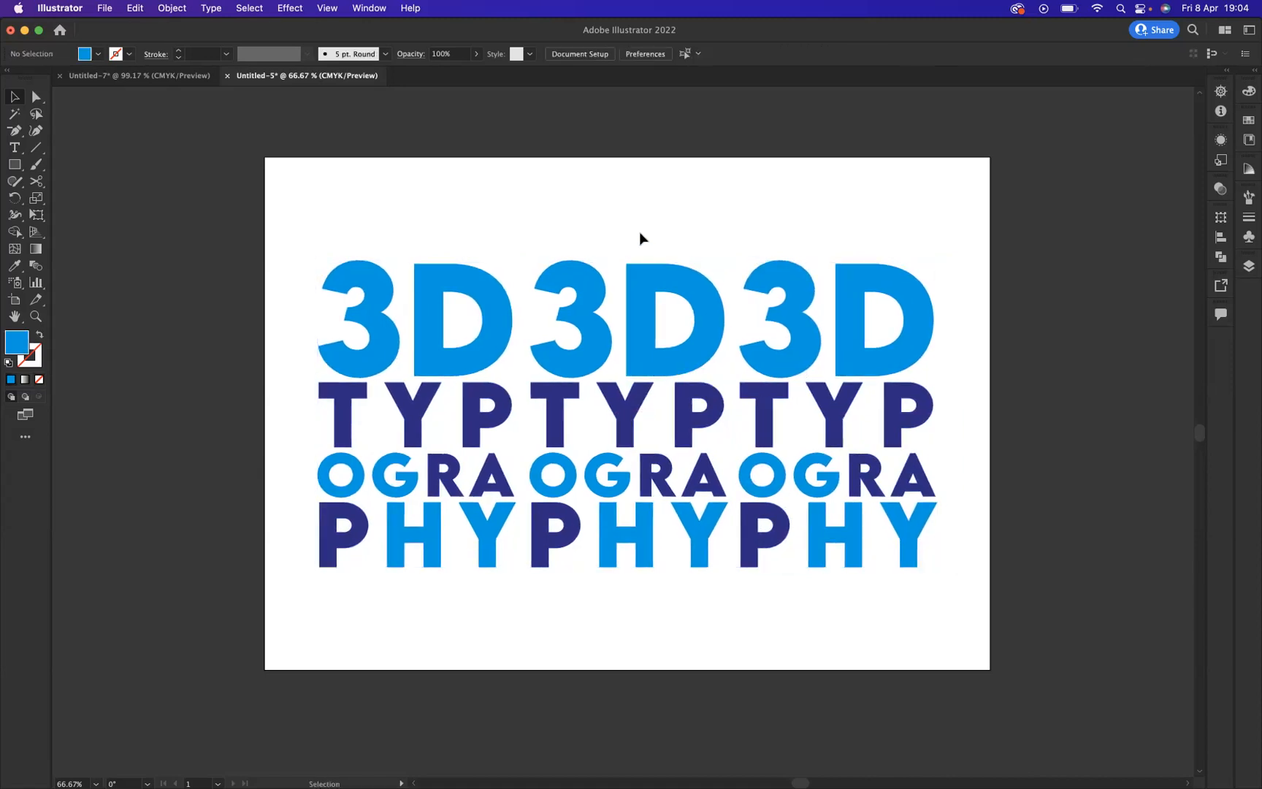
Step: Apply the 3D Rotate effect with the Isometric Left preset to the leftmost lettering copy
left_click_drag(307, 211, 433, 606)
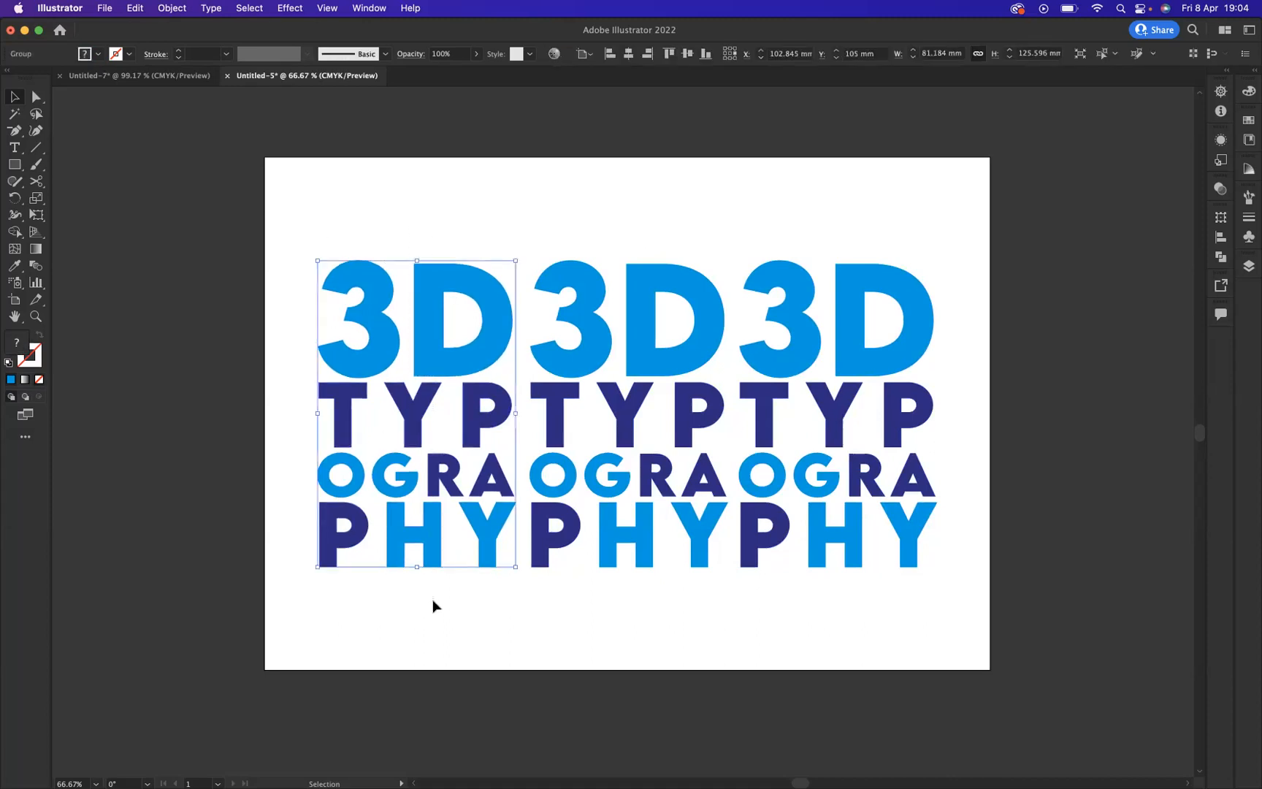
left_click(289, 9)
mouse_move(322, 113)
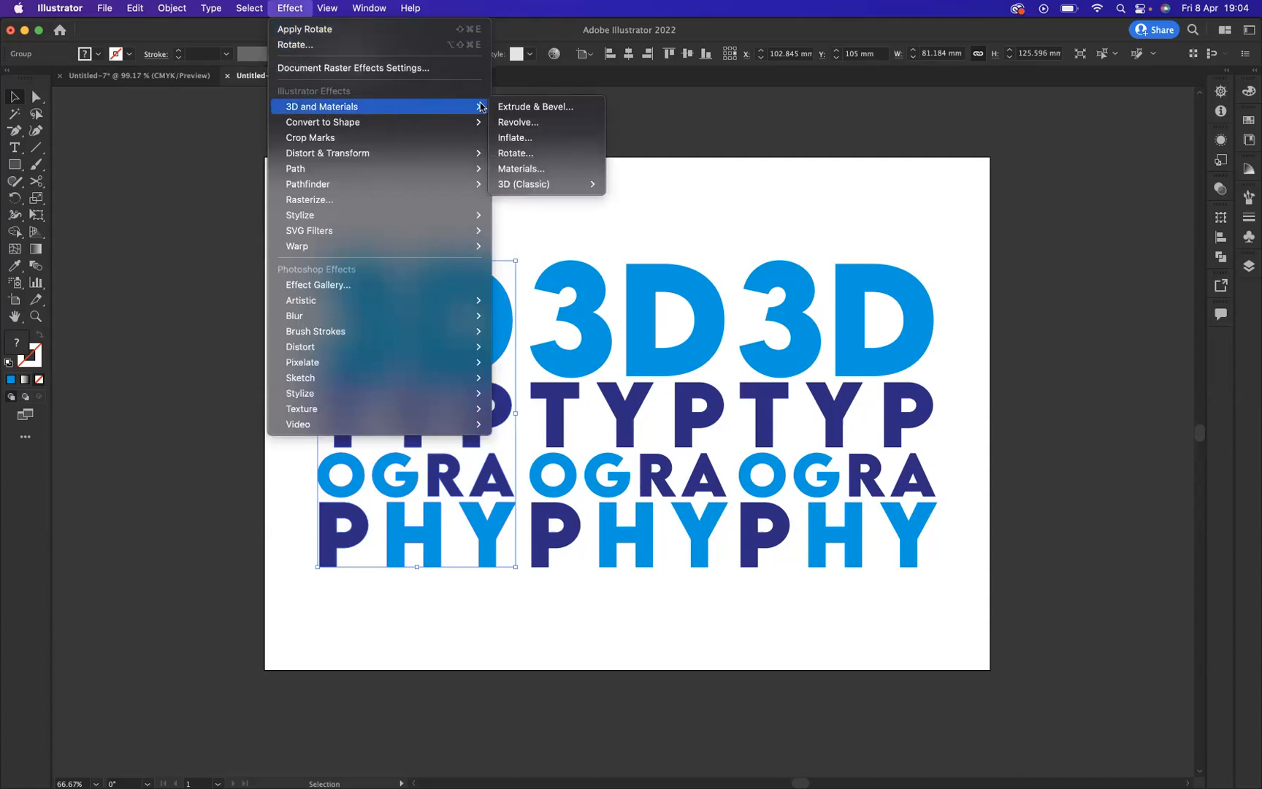
left_click(521, 154)
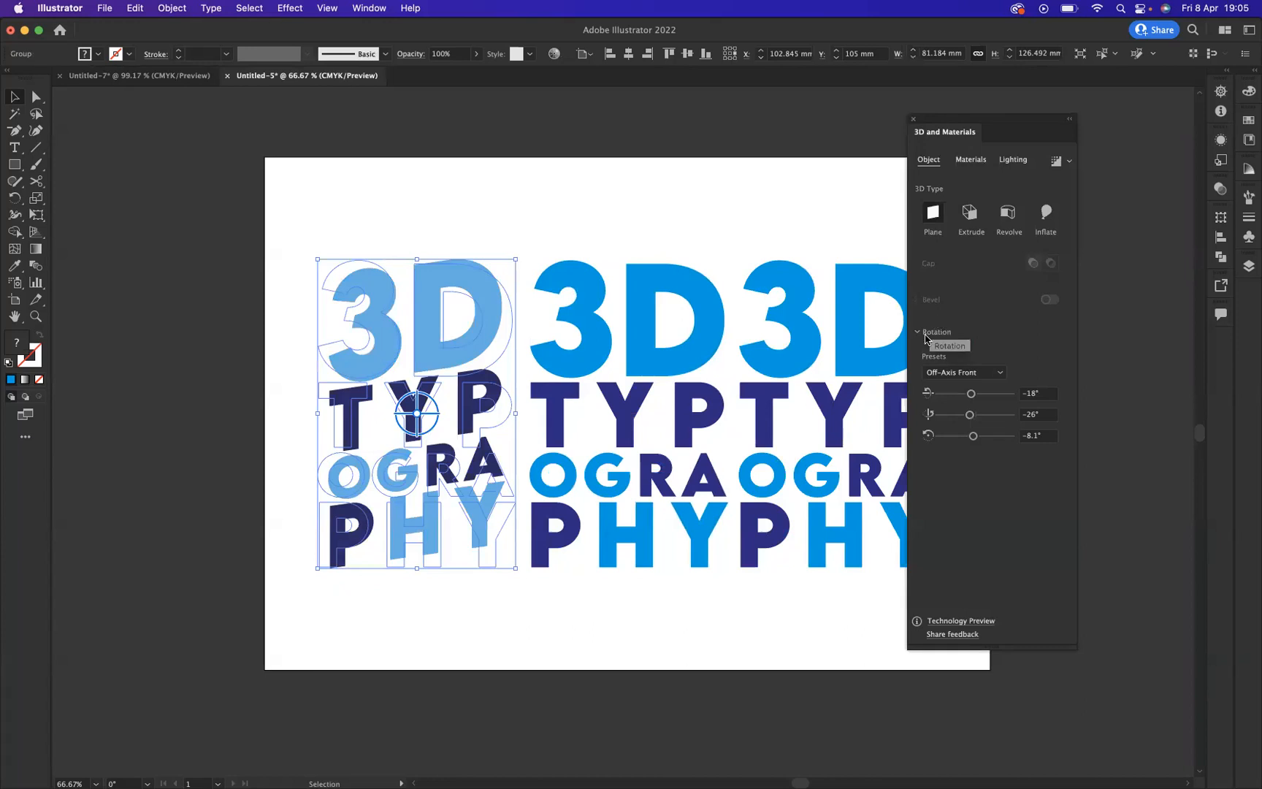
left_click(999, 374)
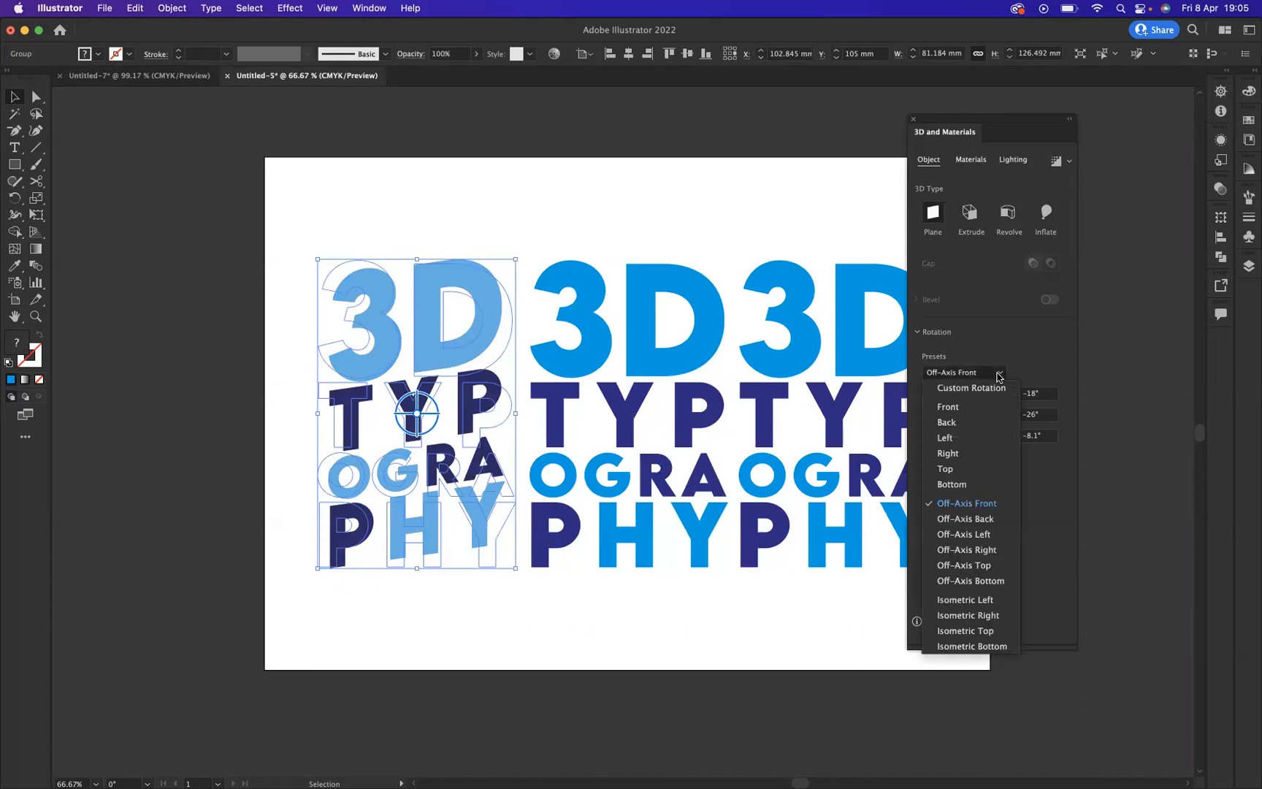
left_click(964, 599)
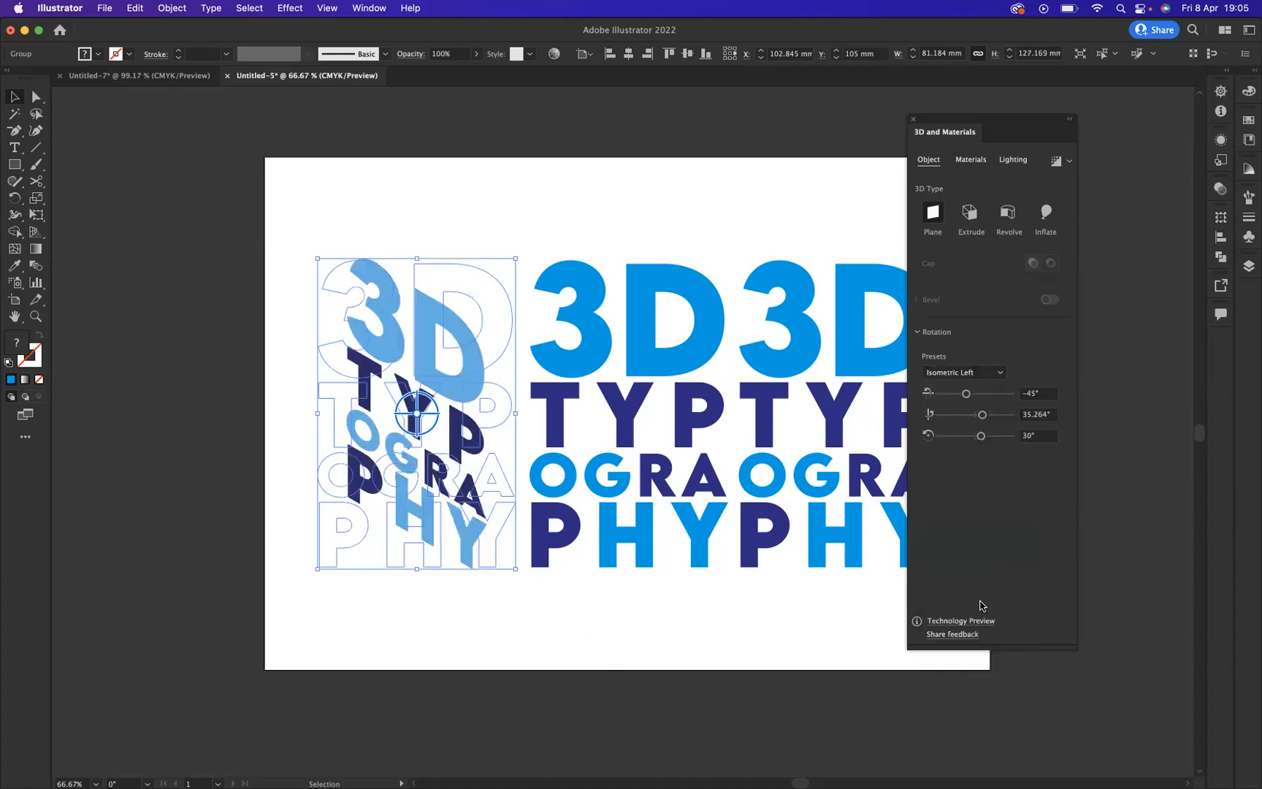
Step: Apply the 3D Rotate effect with the Isometric Right preset to the middle lettering copy
left_click(648, 323)
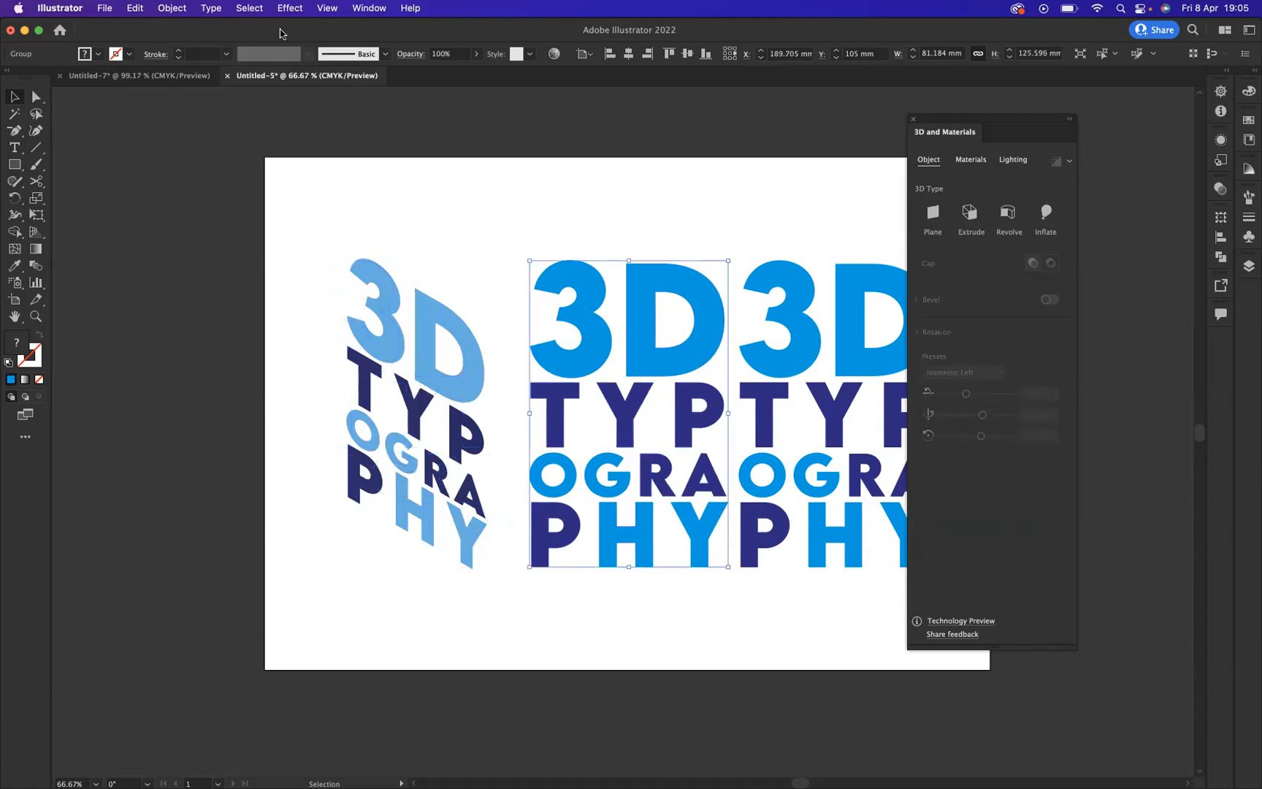
left_click(290, 9)
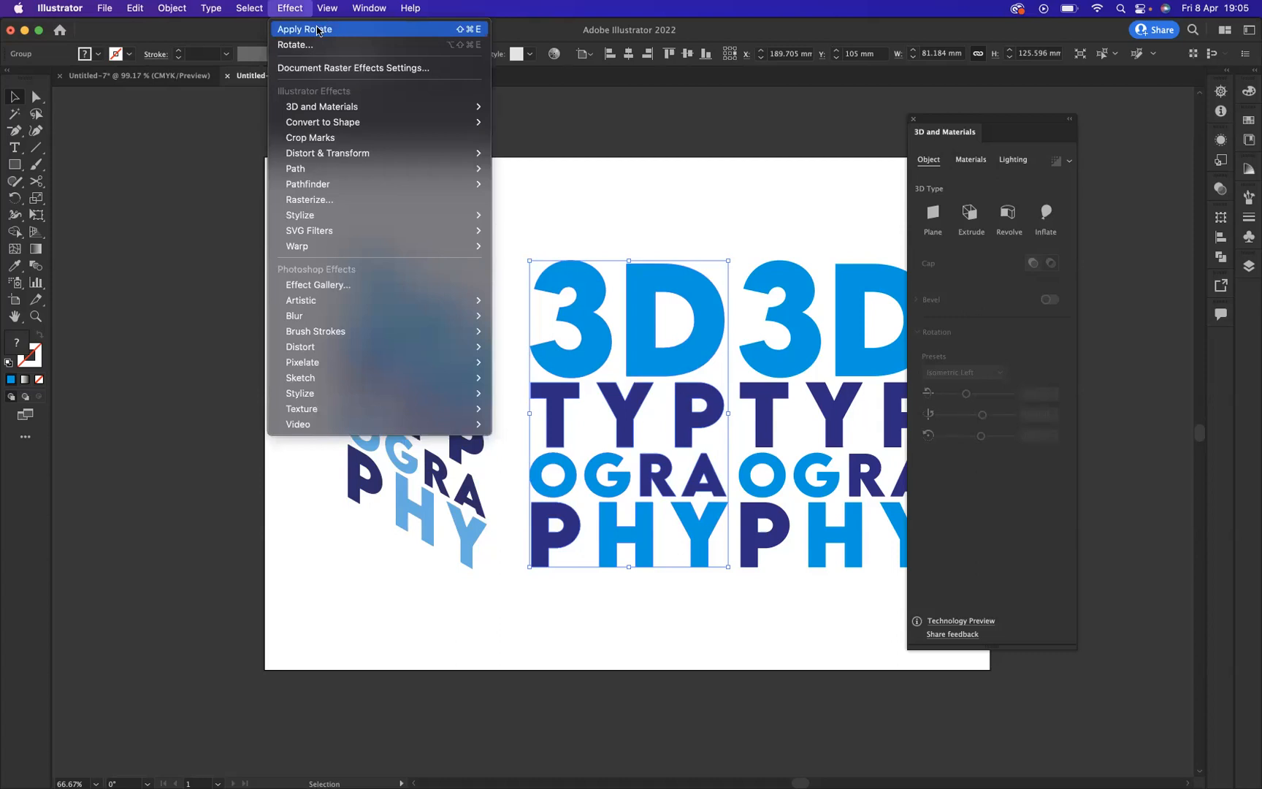
left_click(317, 30)
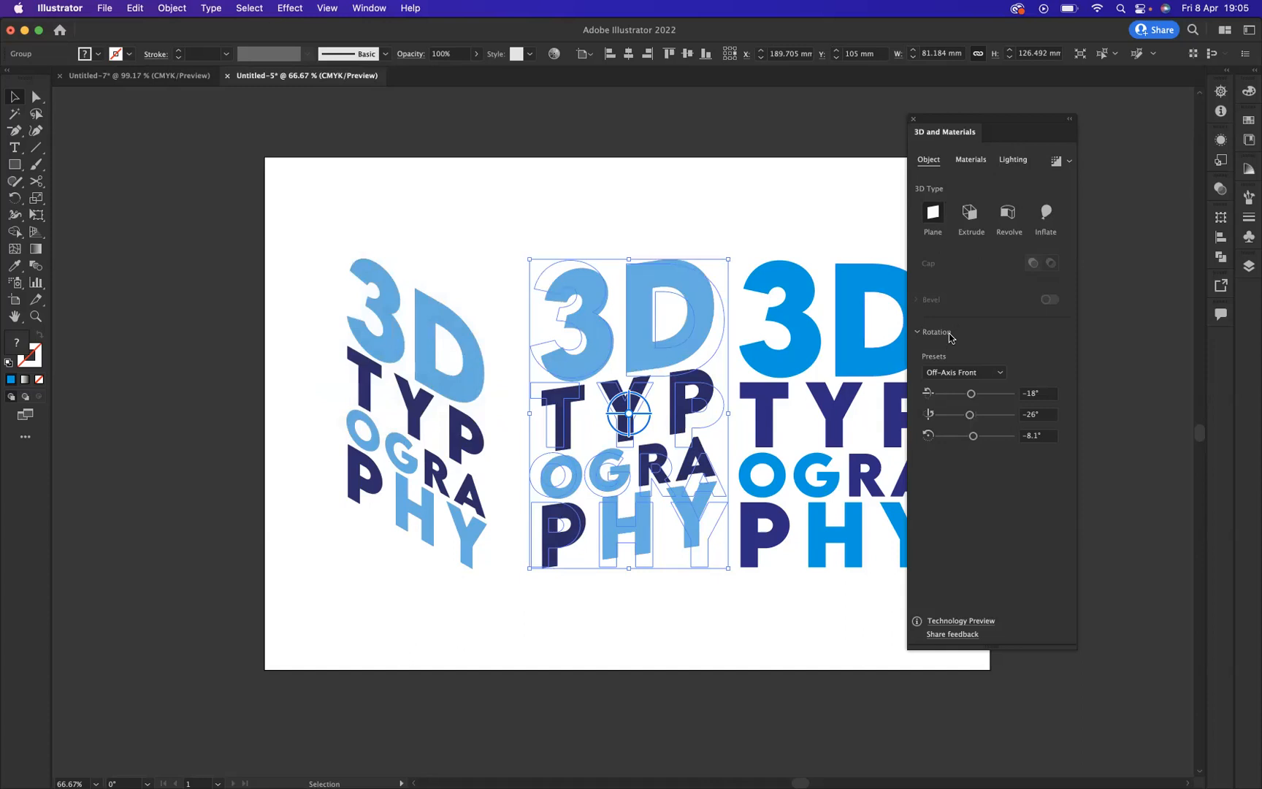
left_click(1001, 373)
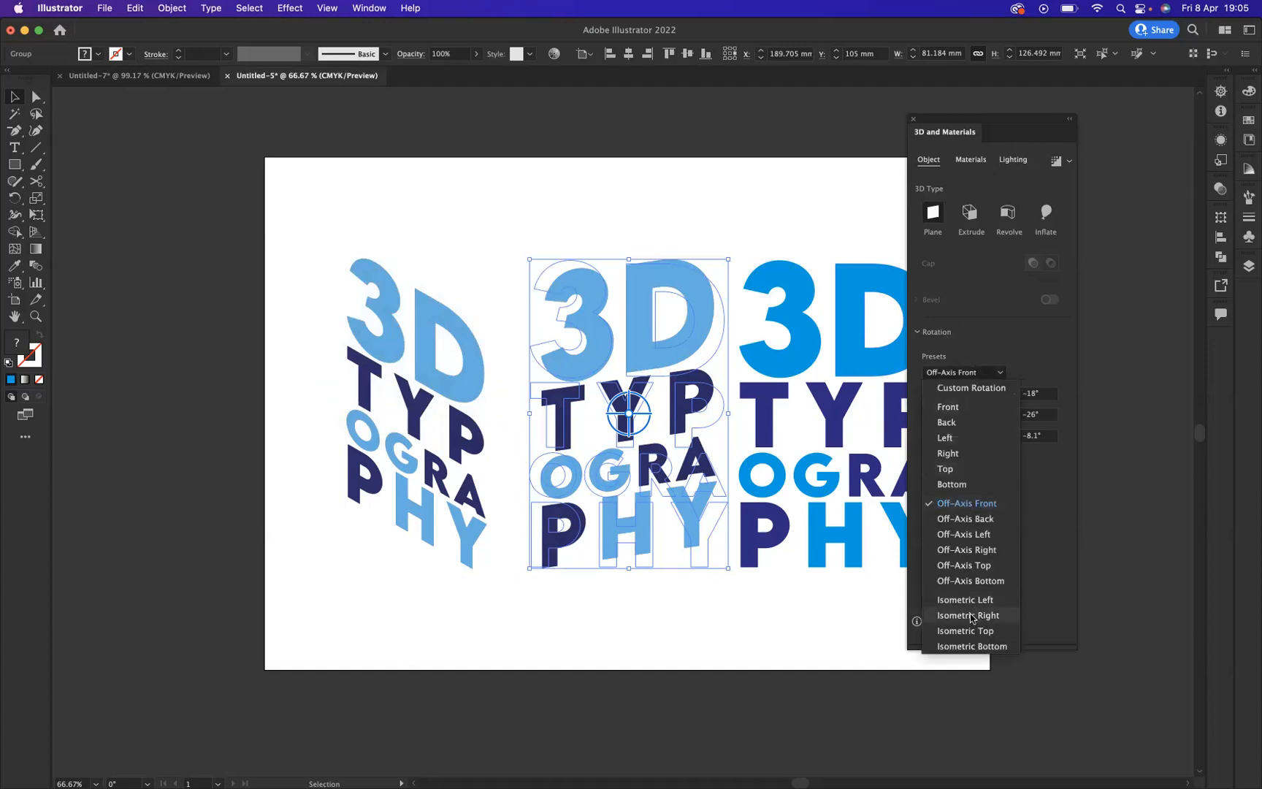
left_click(970, 615)
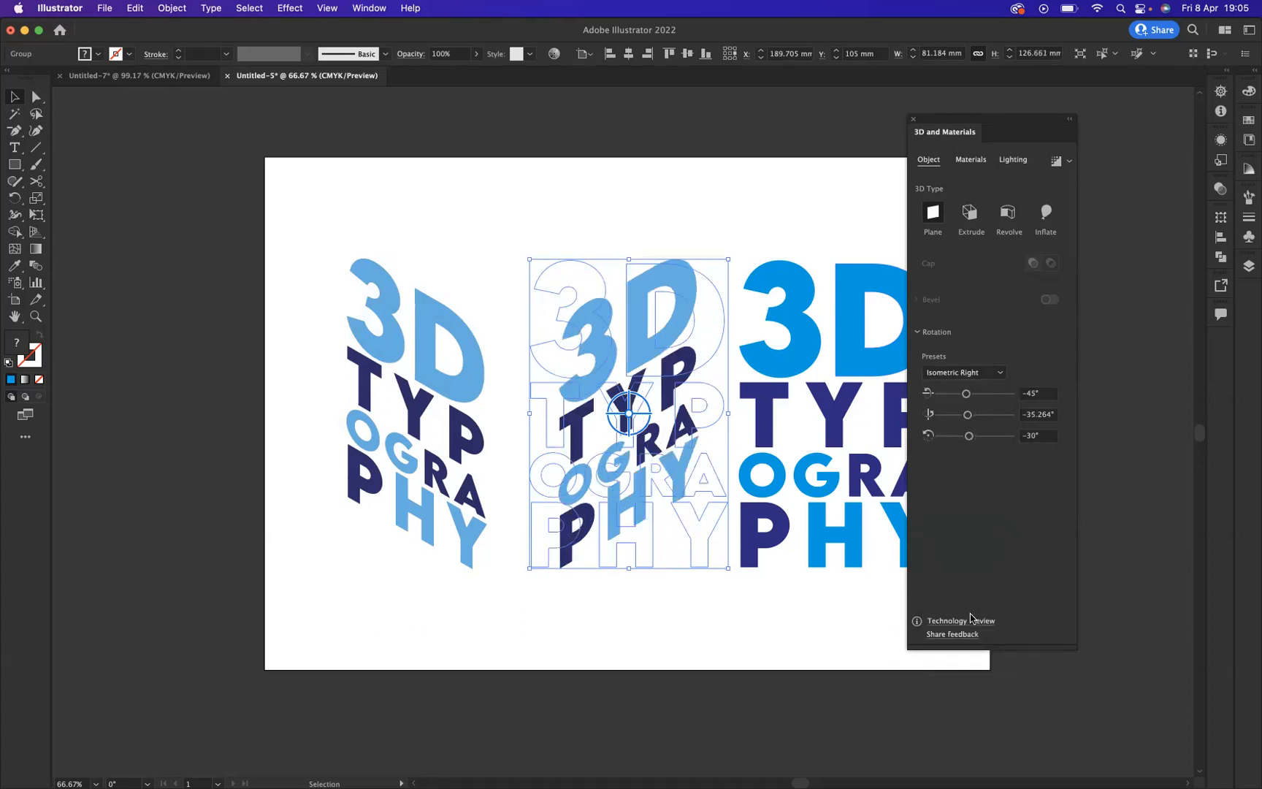
Step: Apply the 3D Rotate effect with the Isometric Top preset to the rightmost lettering copy
left_click(807, 356)
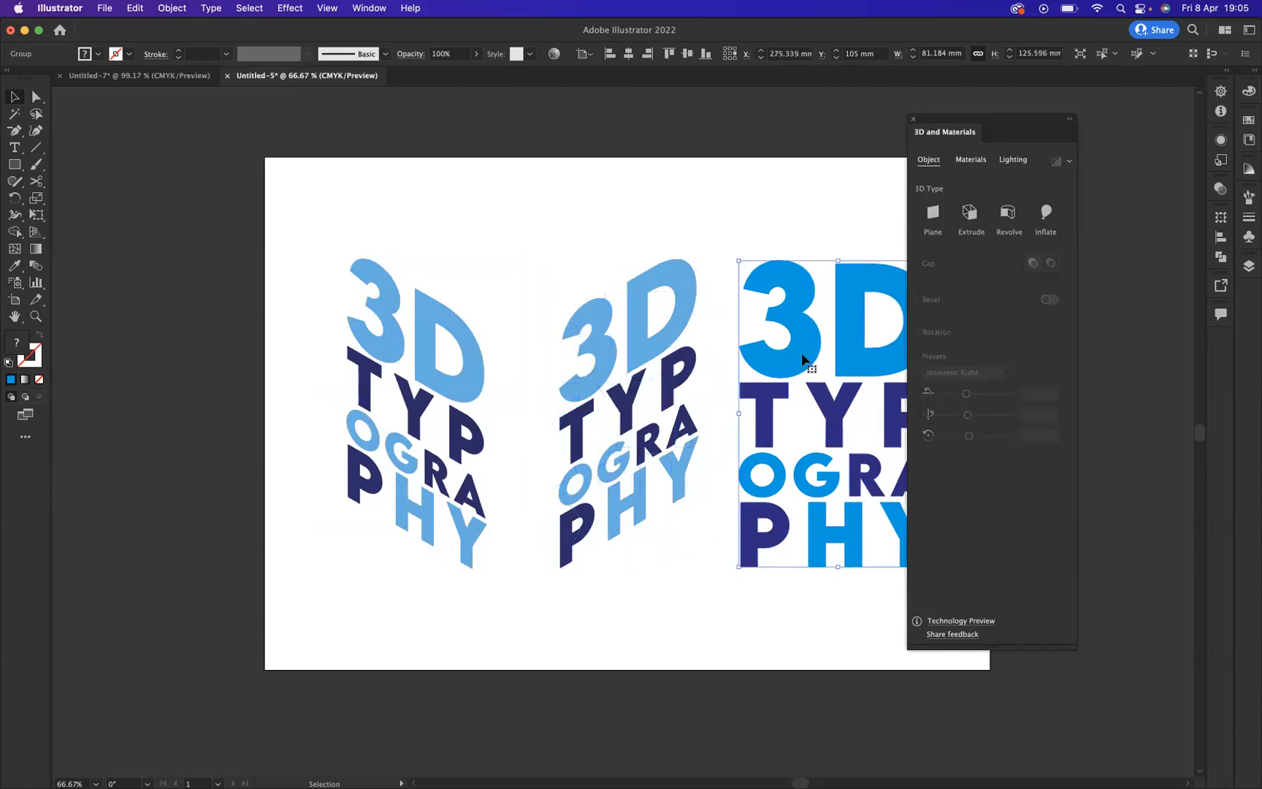
left_click(289, 9)
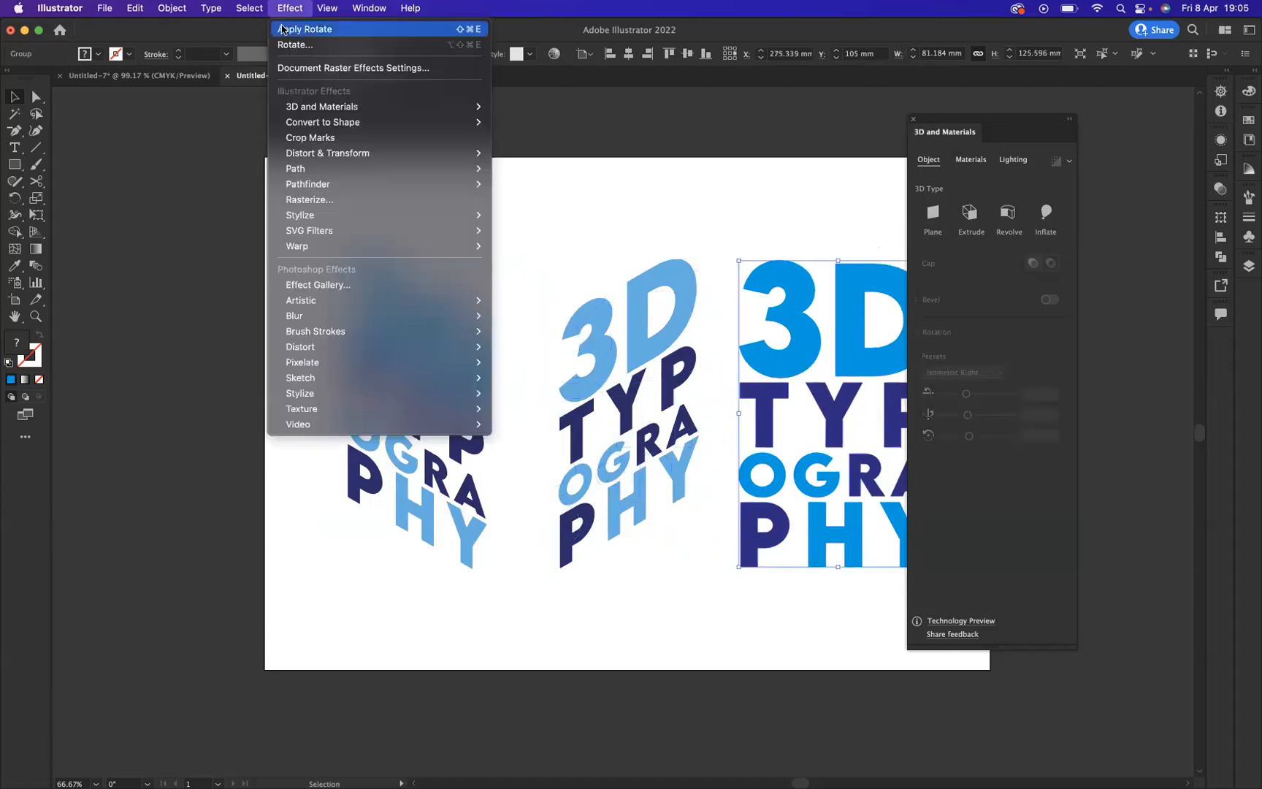
left_click(309, 31)
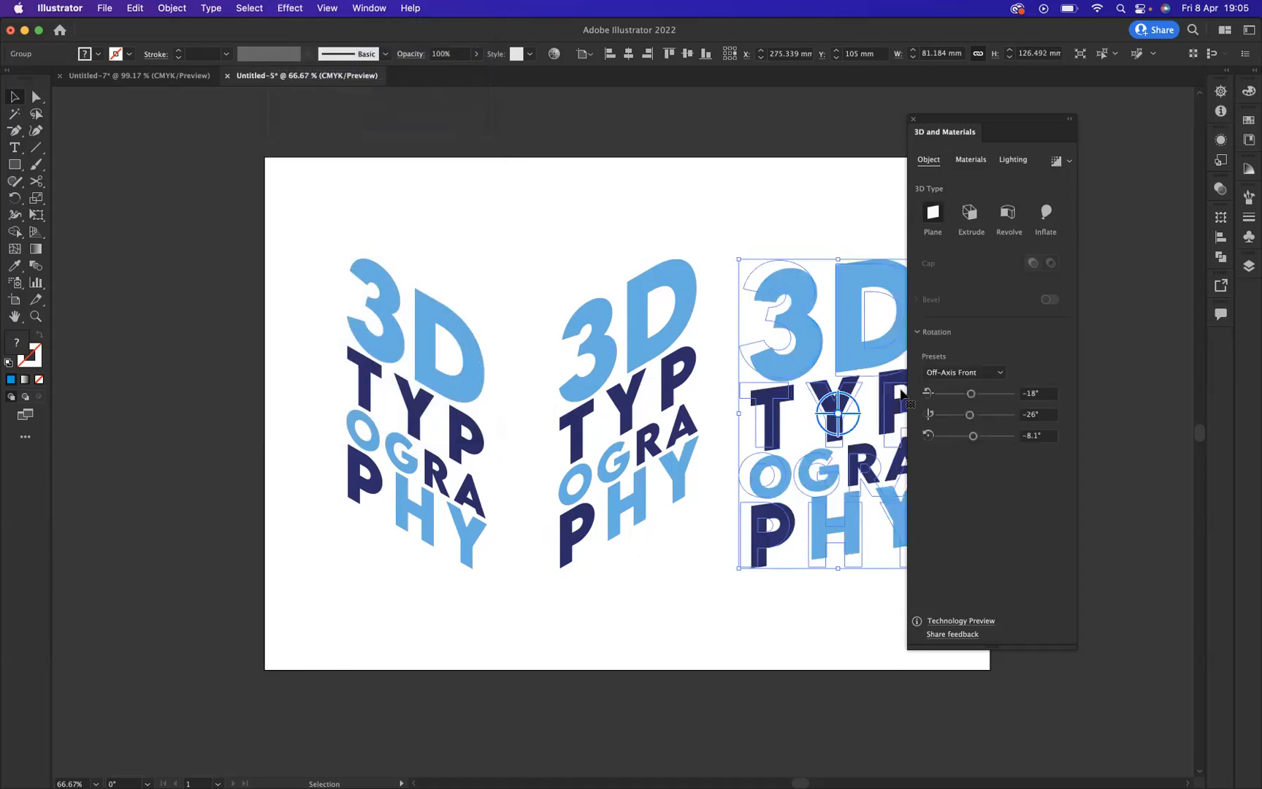
left_click(998, 374)
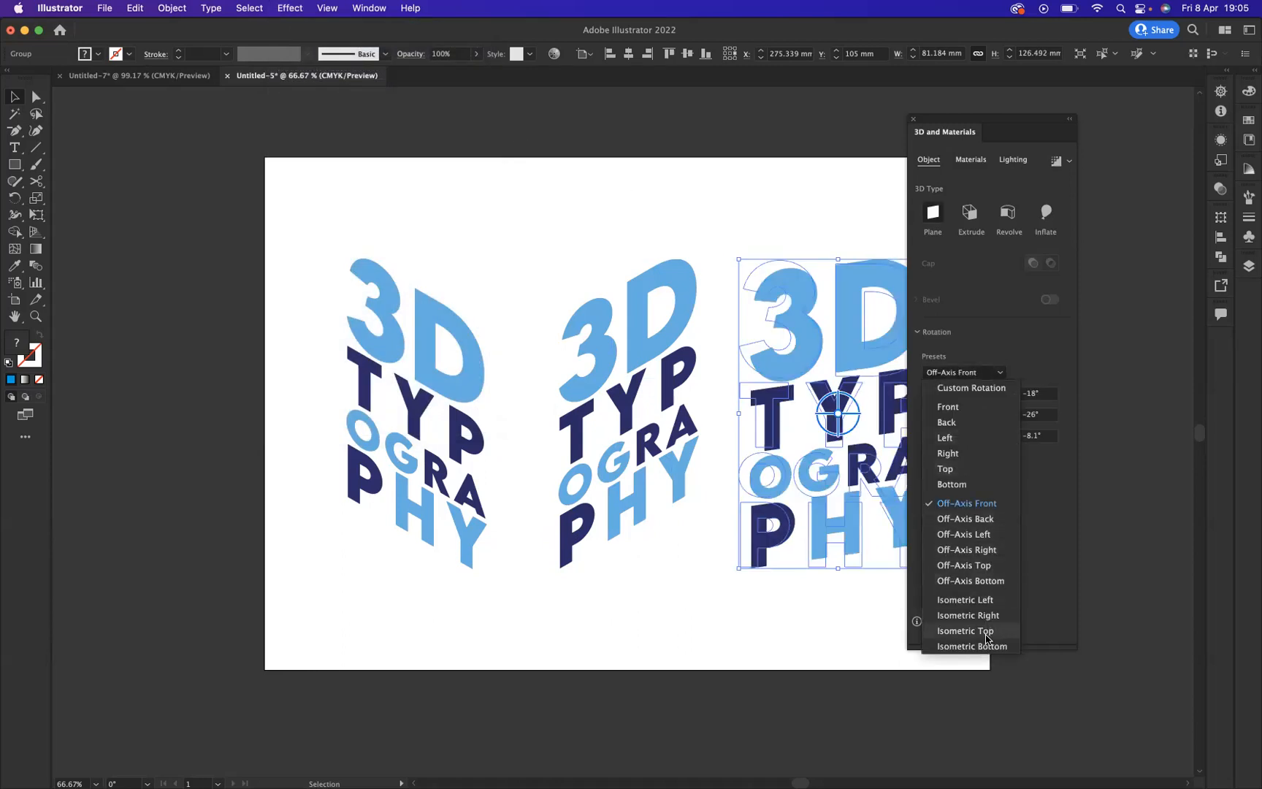
left_click(985, 631)
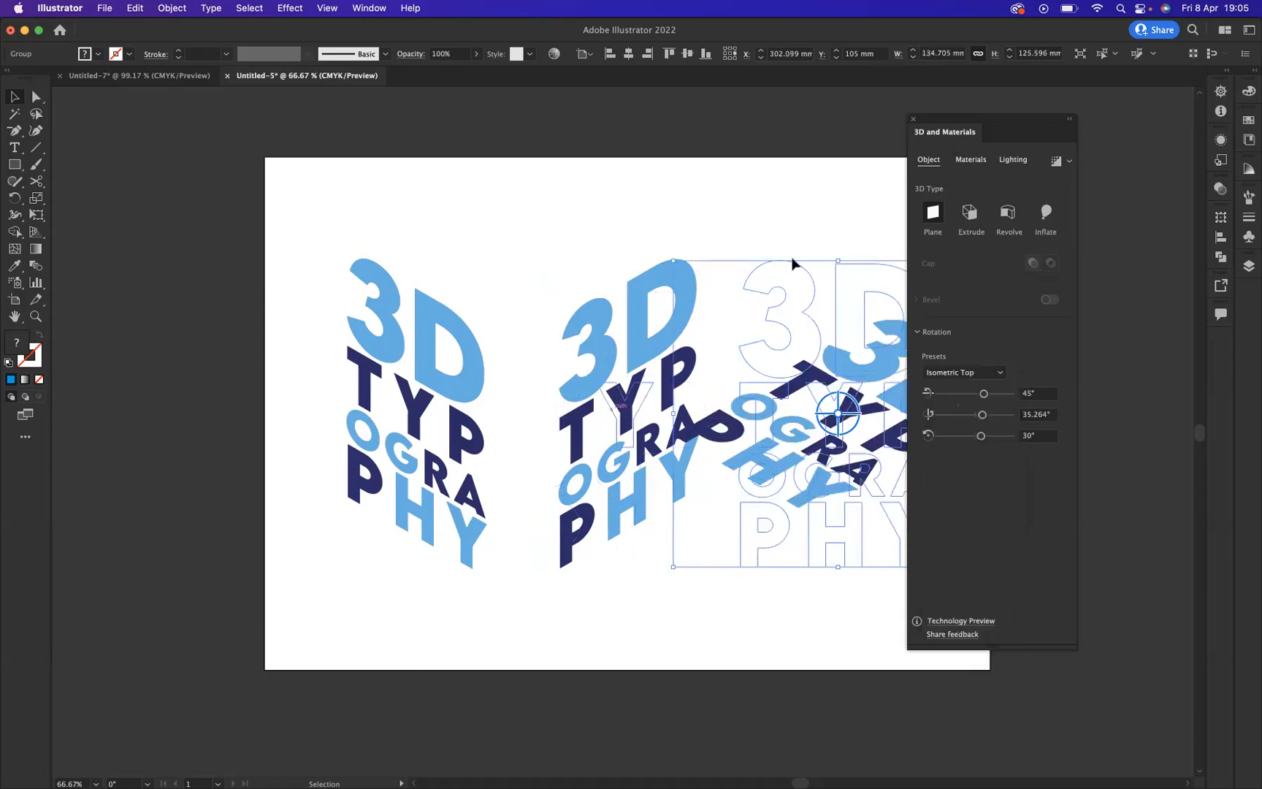
Step: Arrange the Isometric Left copy against the Isometric Right copy and place the Isometric Top copy above them as a box
left_click_drag(431, 338, 497, 332)
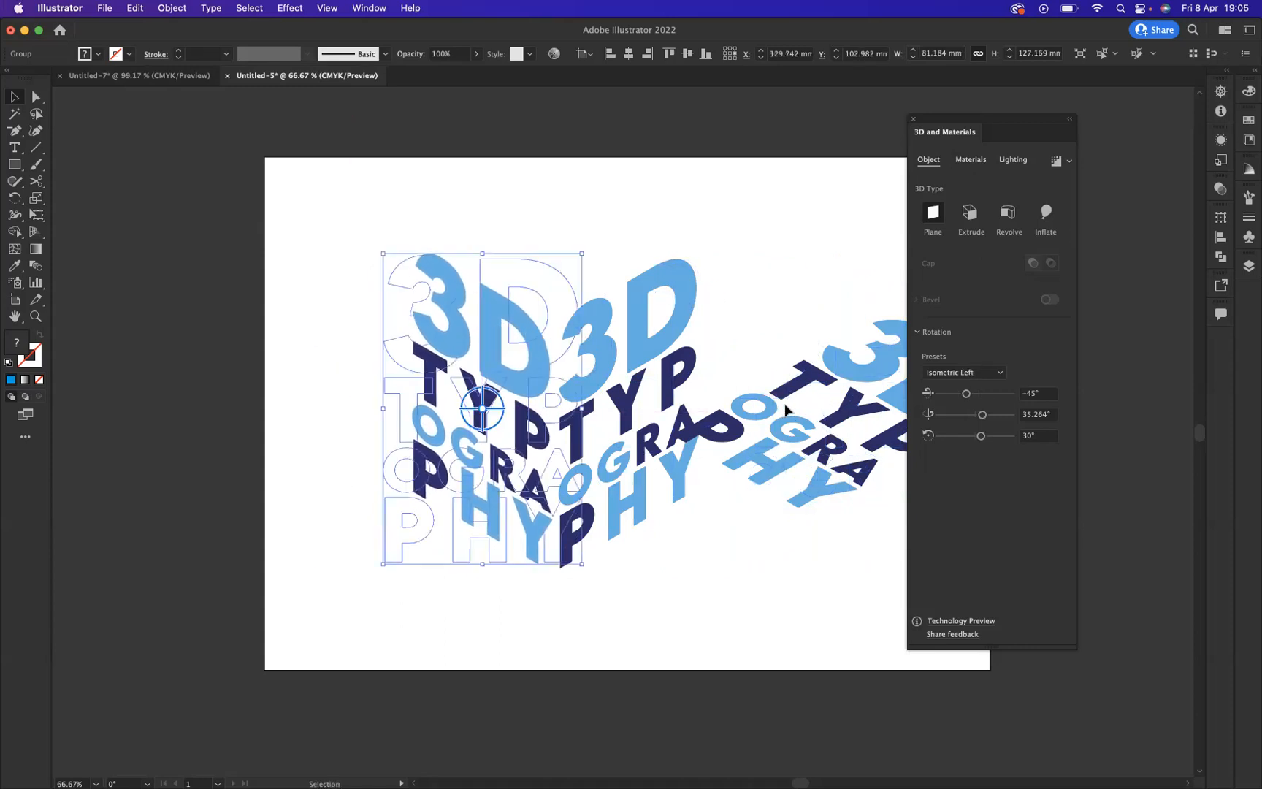
left_click_drag(782, 423, 536, 222)
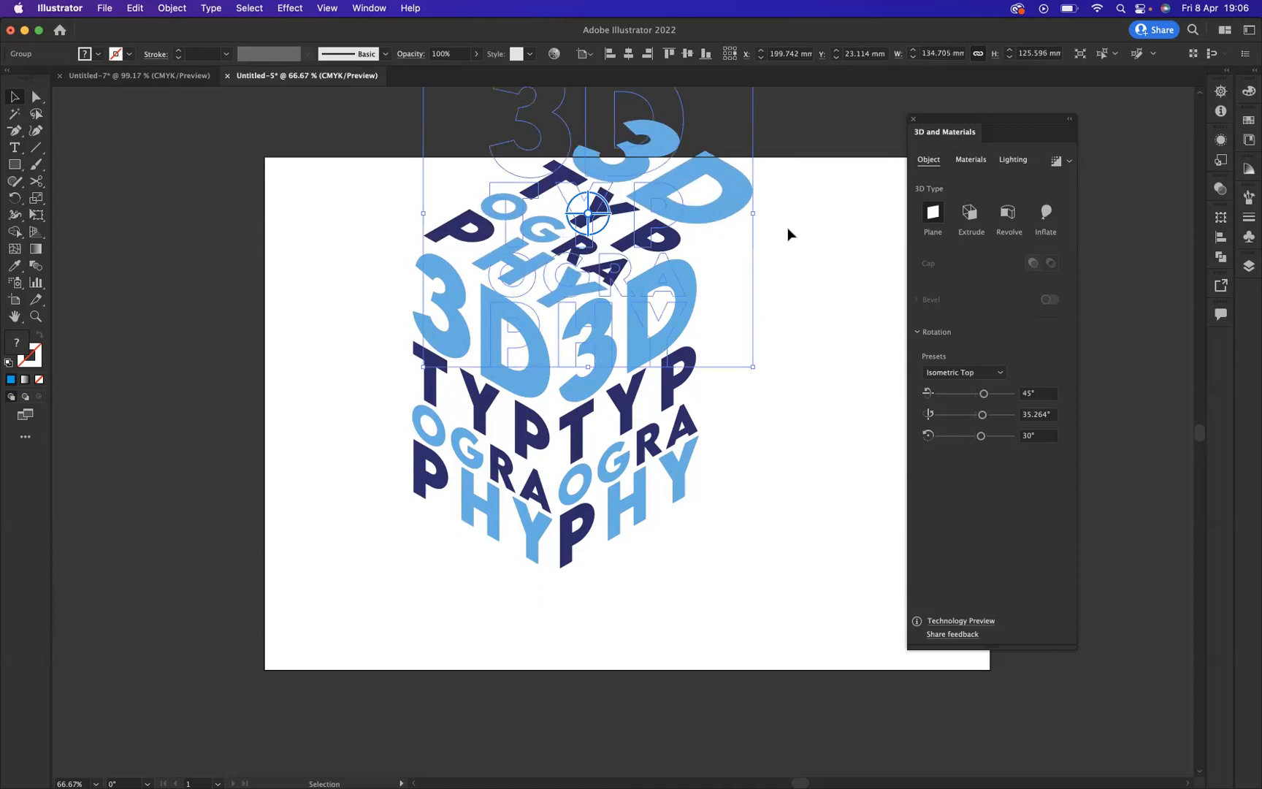
left_click(767, 232)
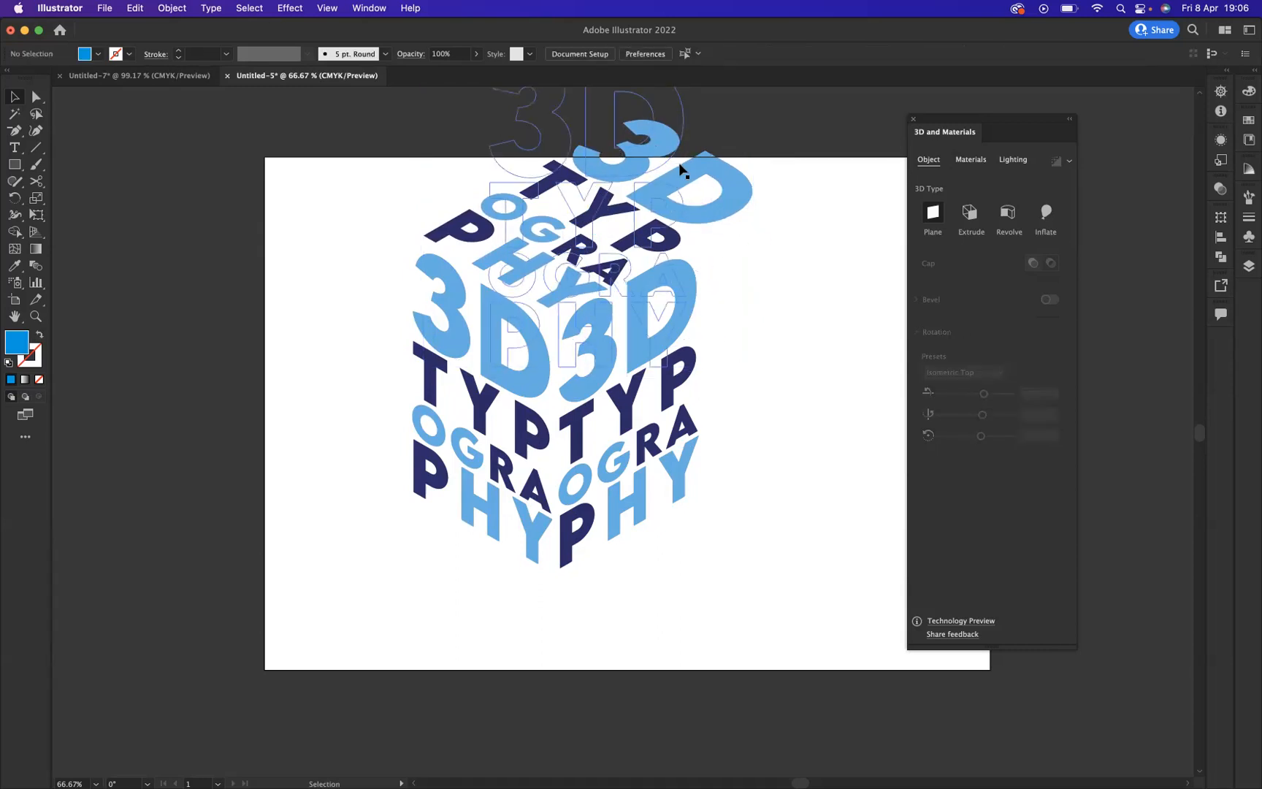
Step: Isolate the top-face group, delete its large "3" and "D" letters, and leave isolation mode
double_click(628, 152)
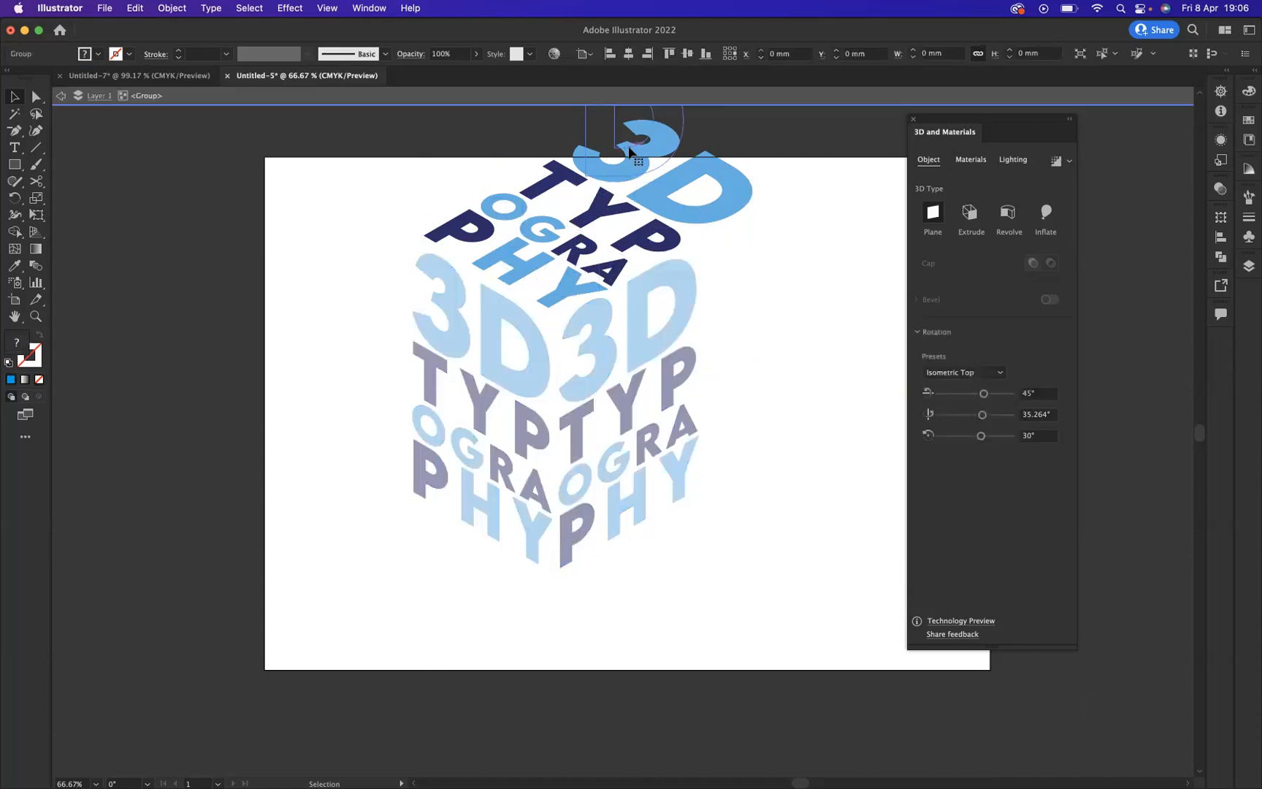
double_click(604, 158)
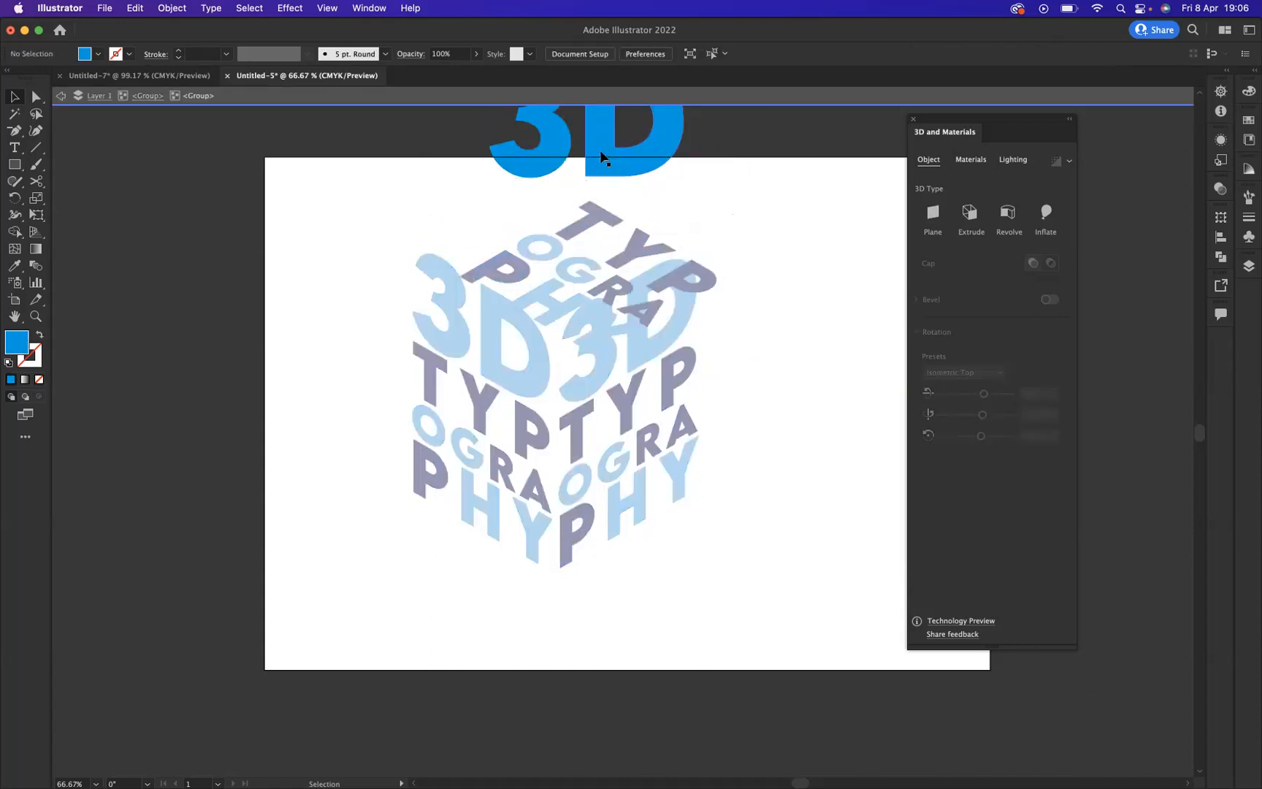
left_click(605, 151)
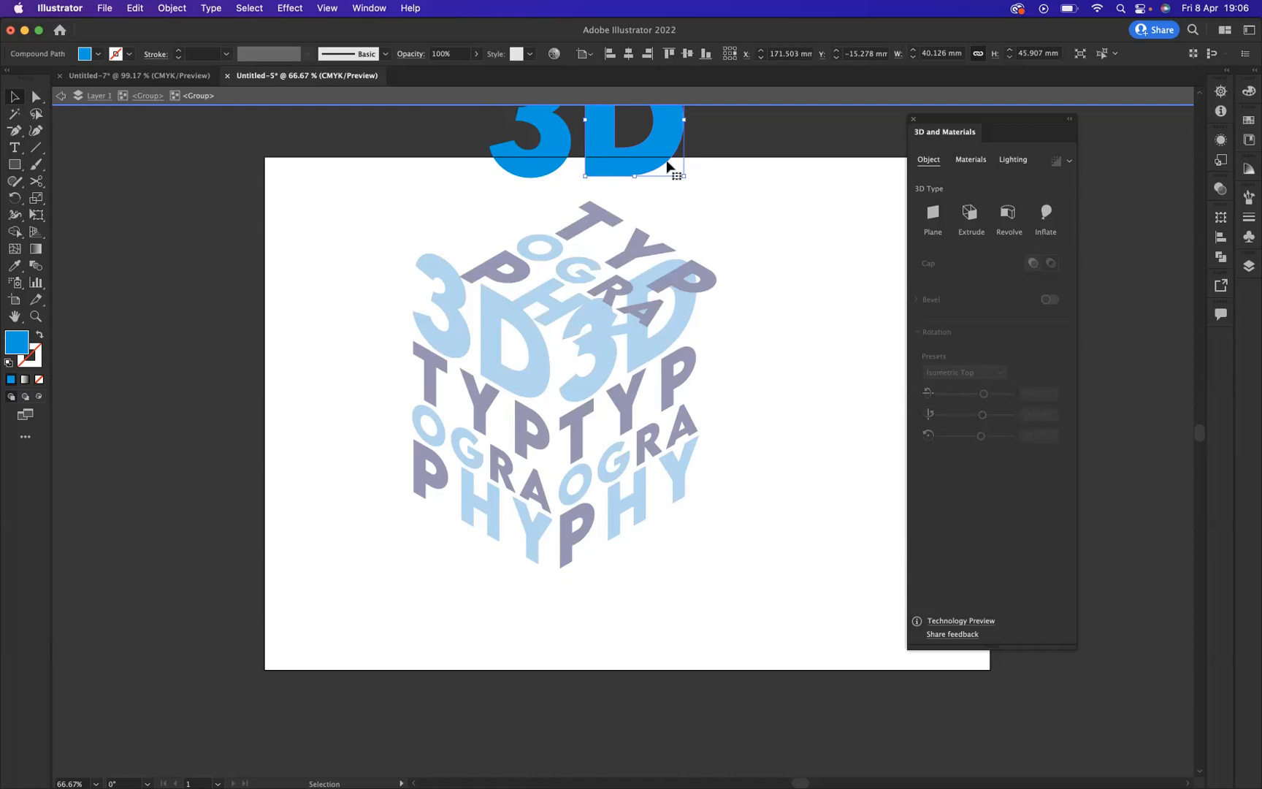
key("Delete")
left_click(567, 152)
key("Delete")
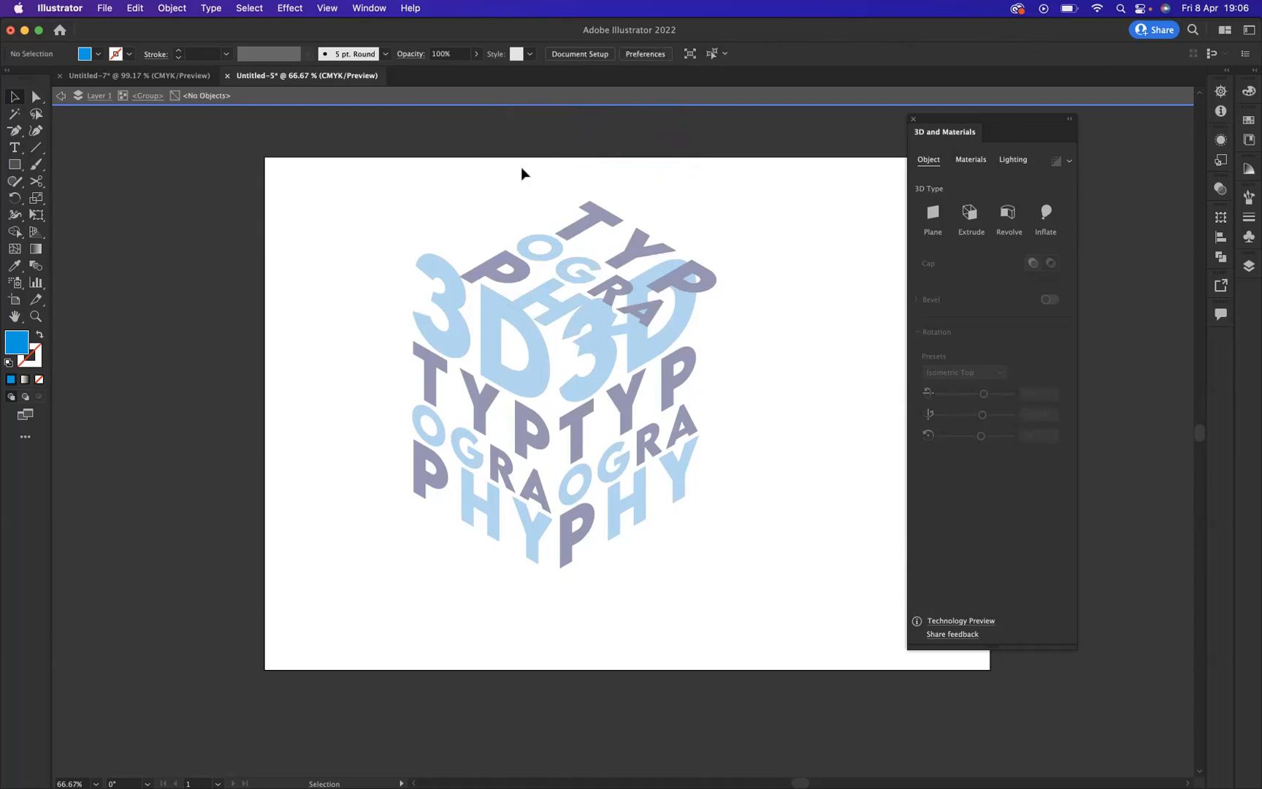
double_click(521, 173)
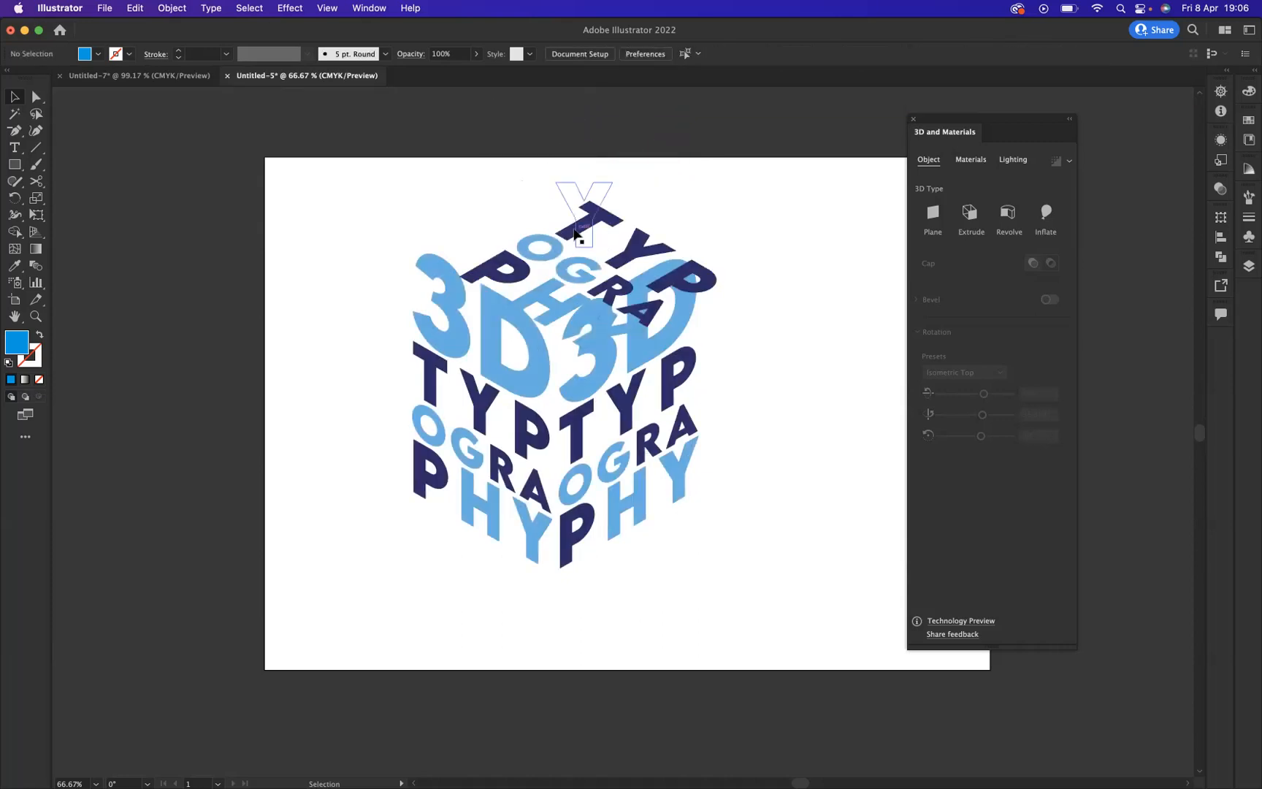
Step: Realign the top-face lettering with the box's upper edges and move all three faces together to the artboard's centre
left_click_drag(557, 259, 512, 213)
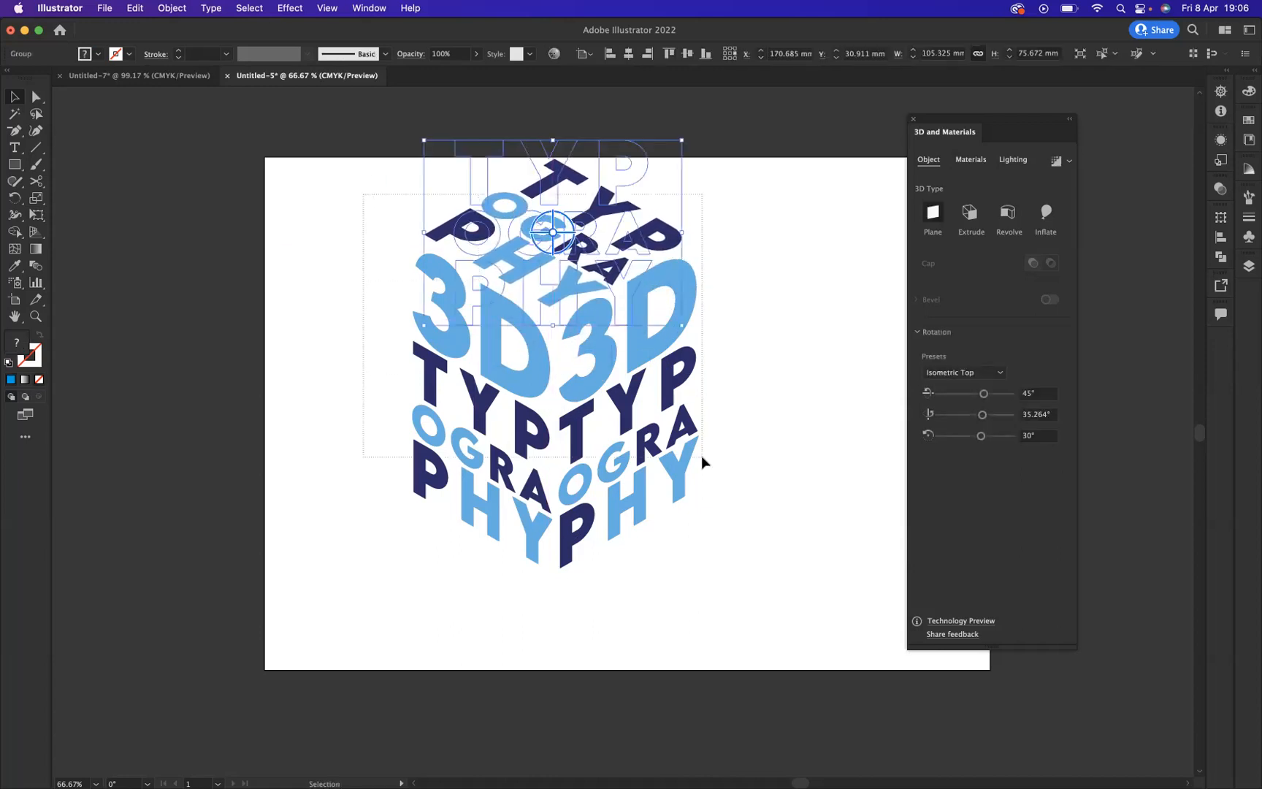
left_click(561, 272)
left_click_drag(571, 280, 627, 316)
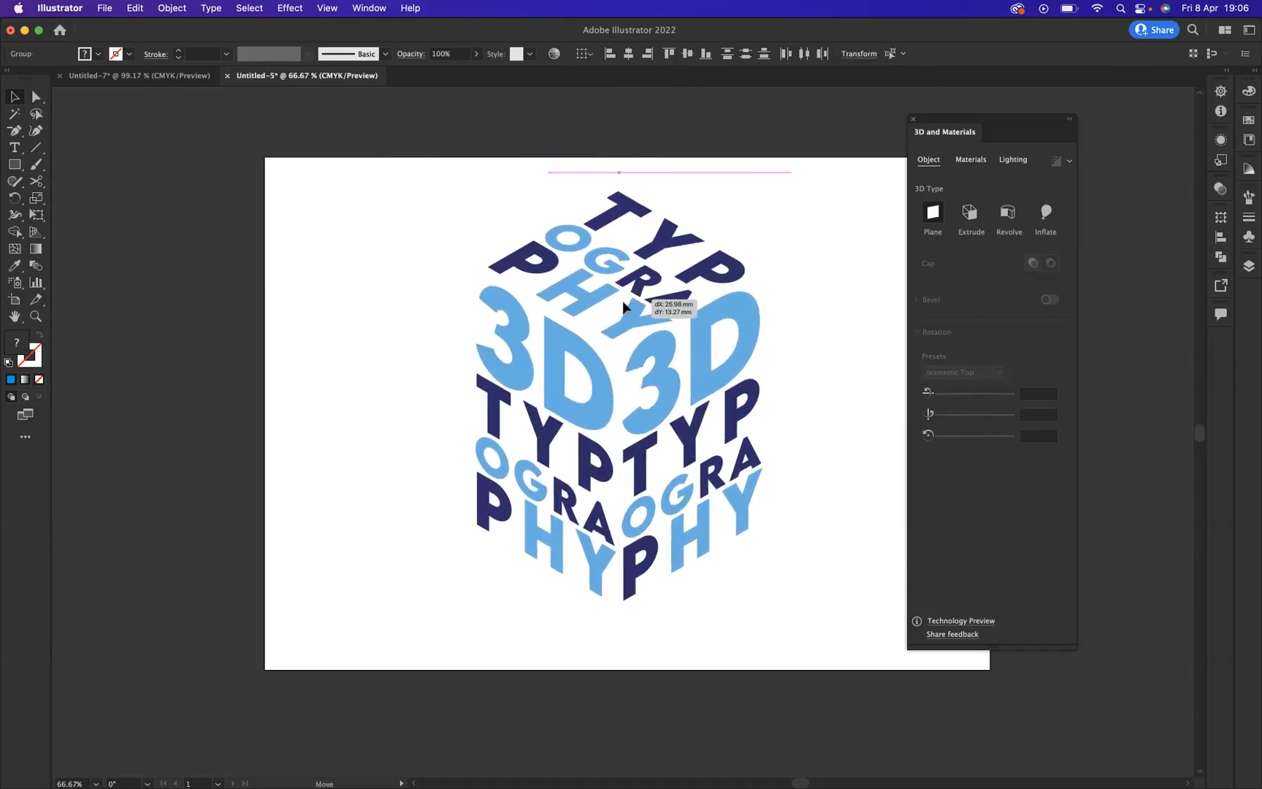
left_click(836, 222)
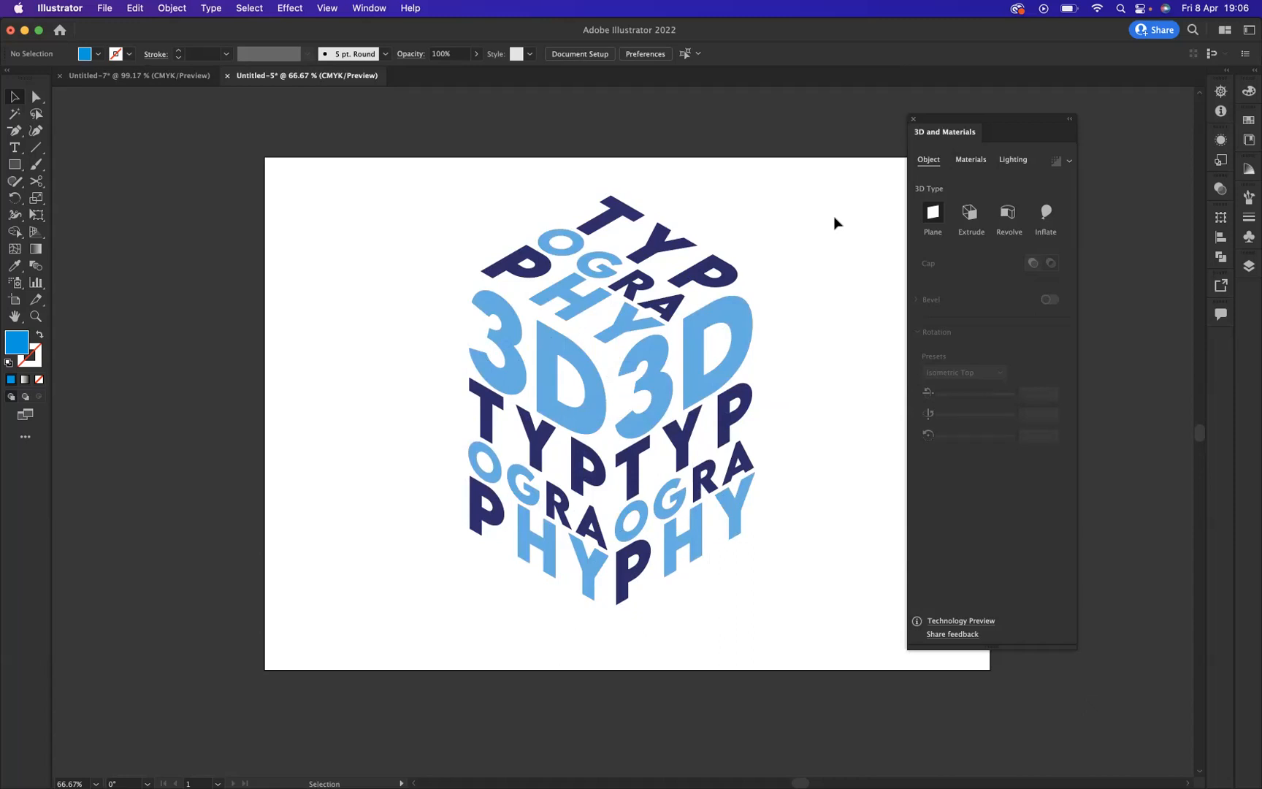
Step: Change the top-face lettering's 3D type to Extrude with a depth of 50 px
left_click(628, 187)
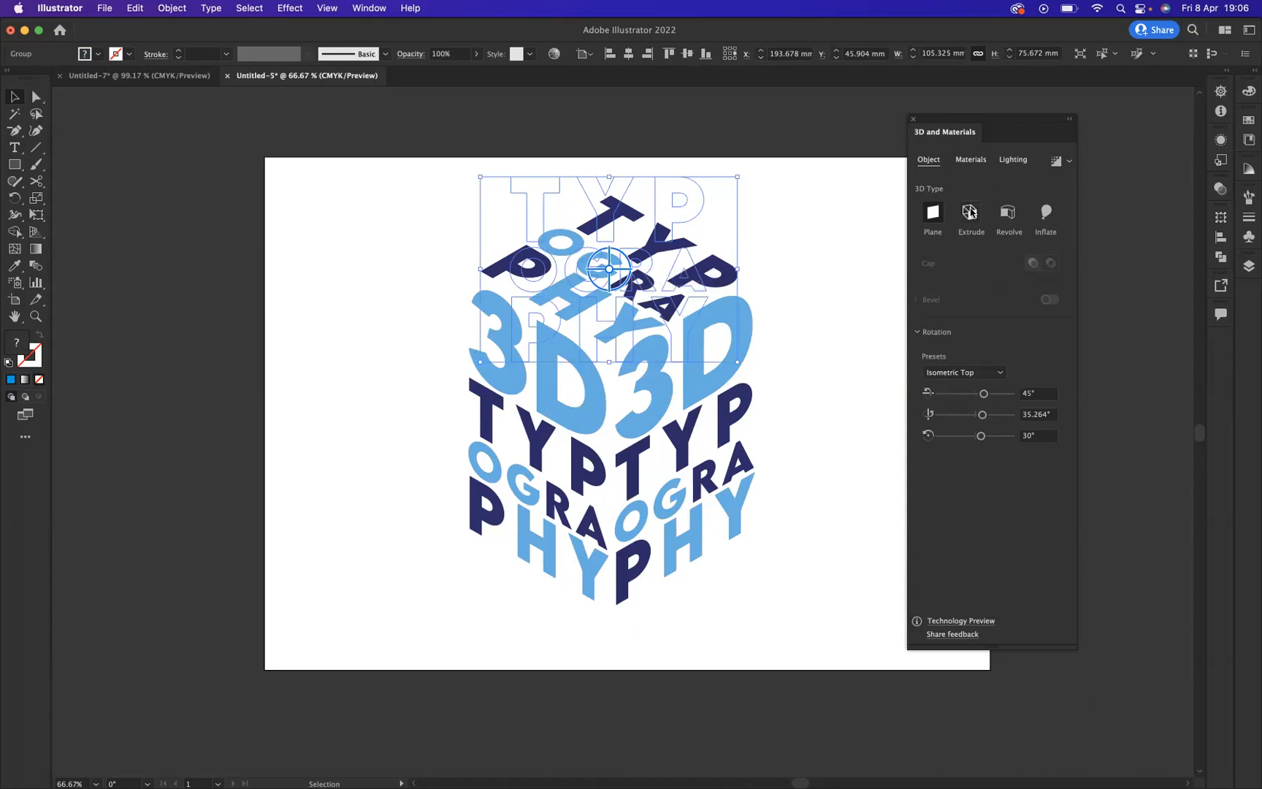
left_click(971, 214)
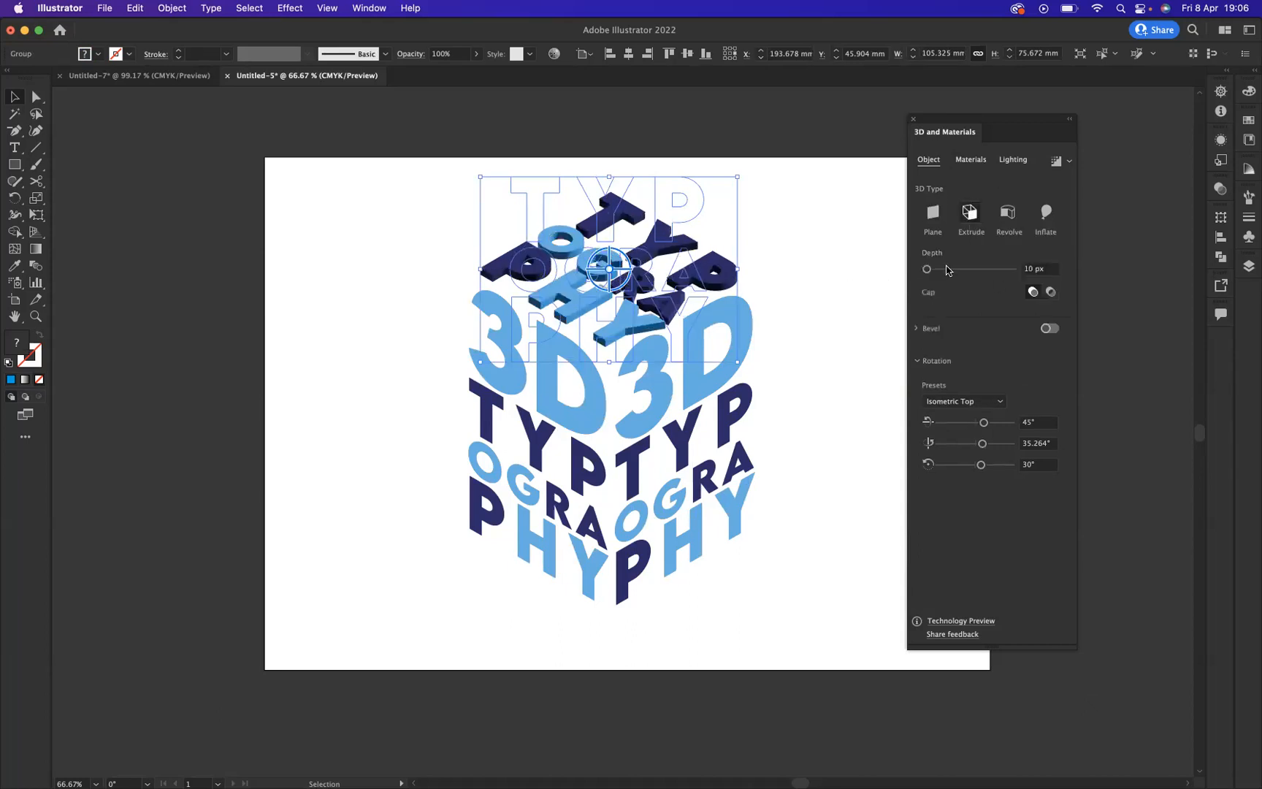
left_click_drag(933, 269, 929, 268)
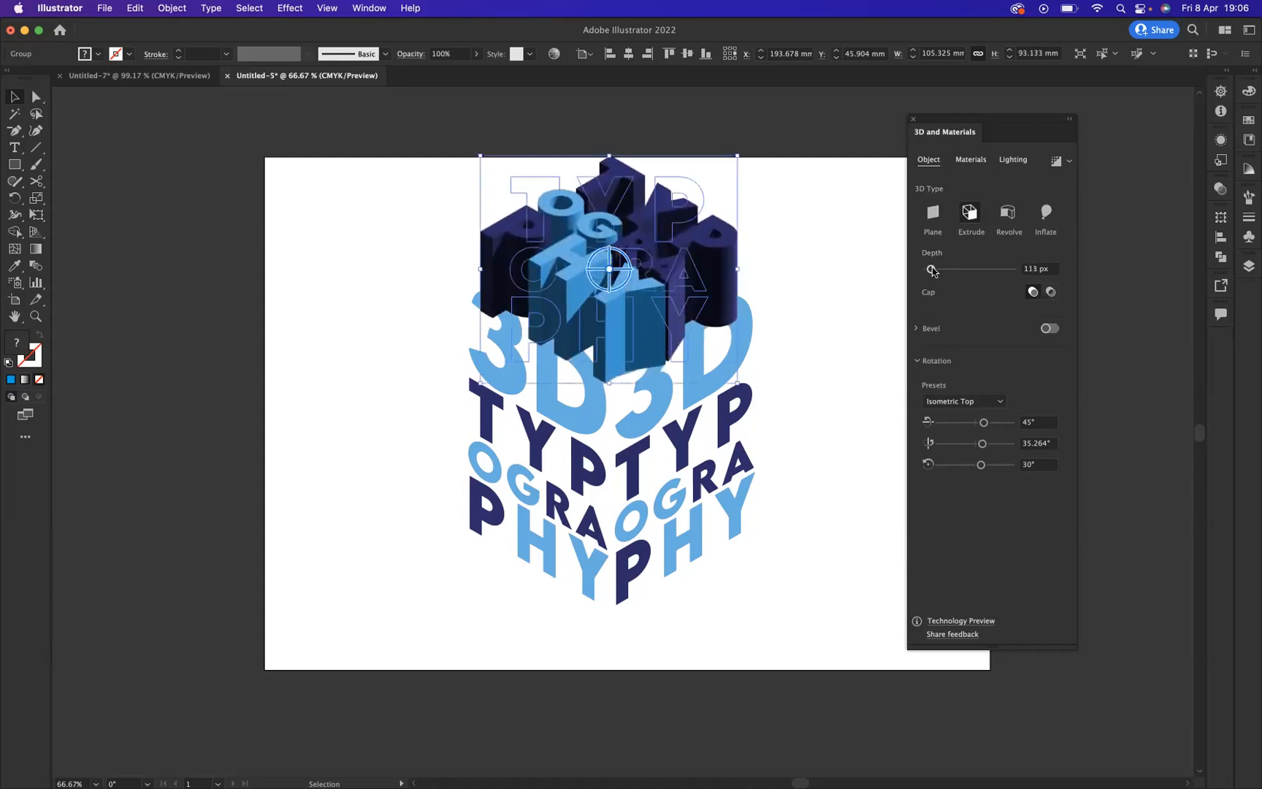
left_click(1032, 270)
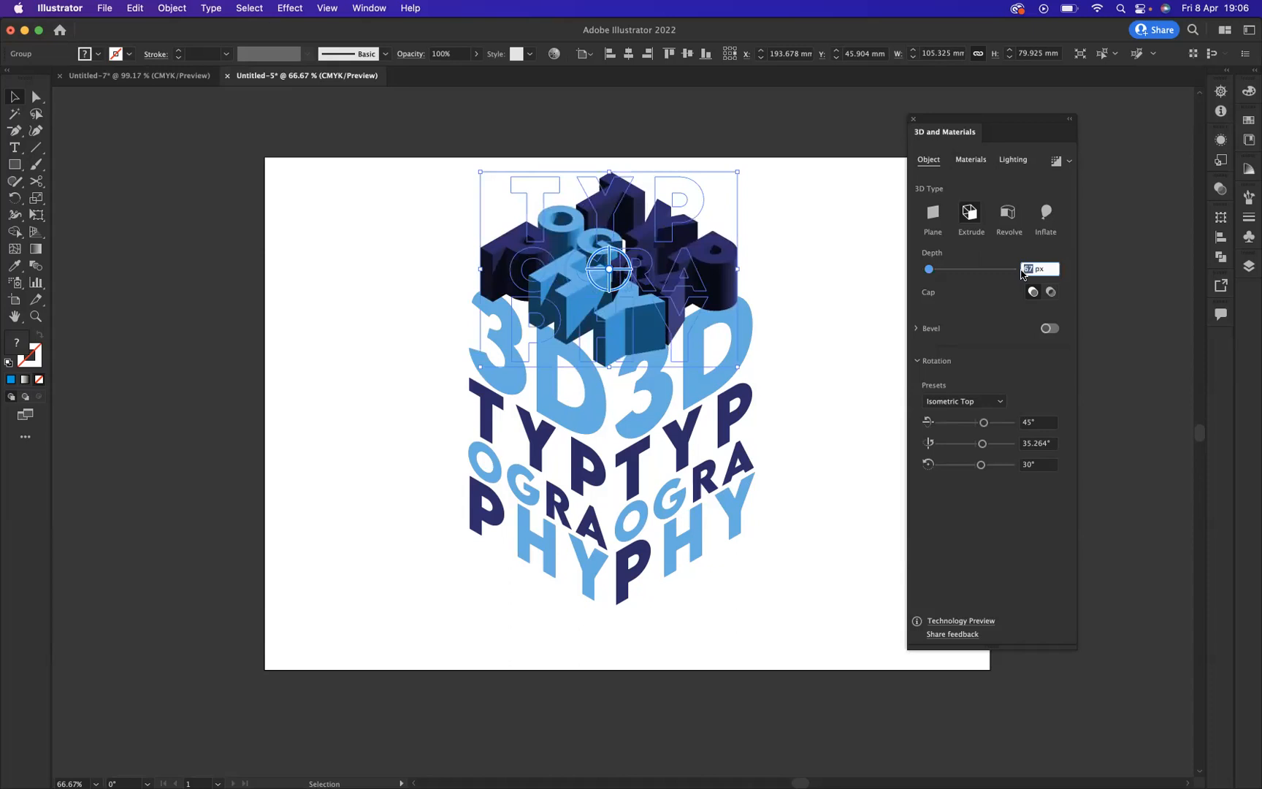
type("50")
key("Return")
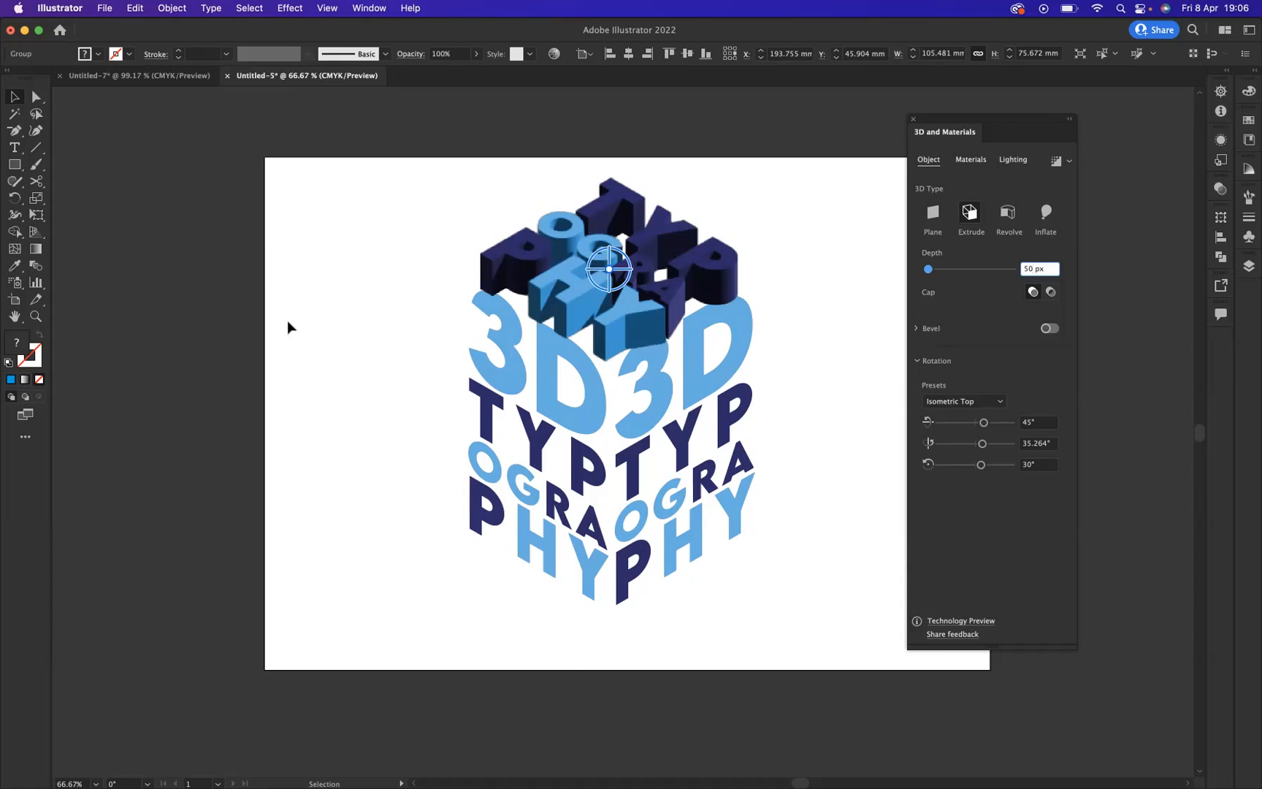
Step: Change the left-face lettering's 3D type to Extrude with a depth of 50 px
left_click(546, 386)
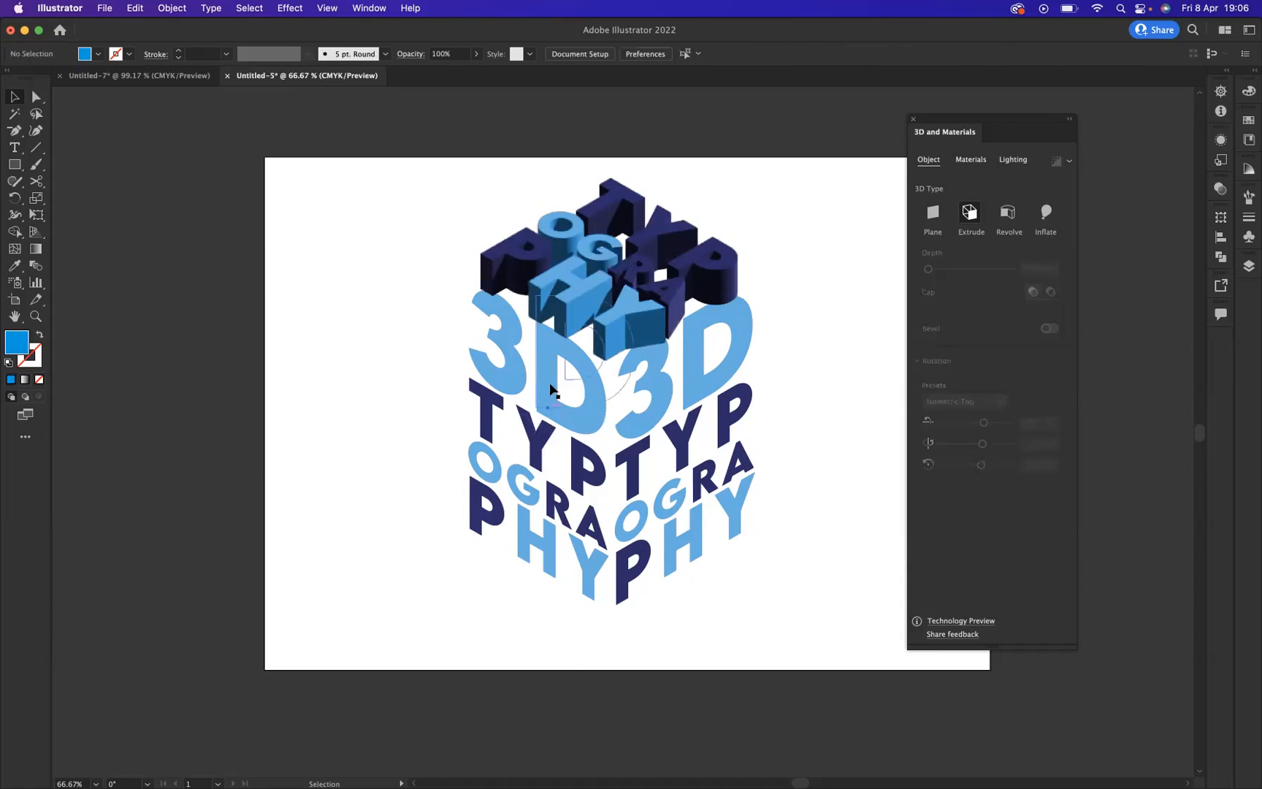
left_click(970, 214)
double_click(1030, 268)
type("5")
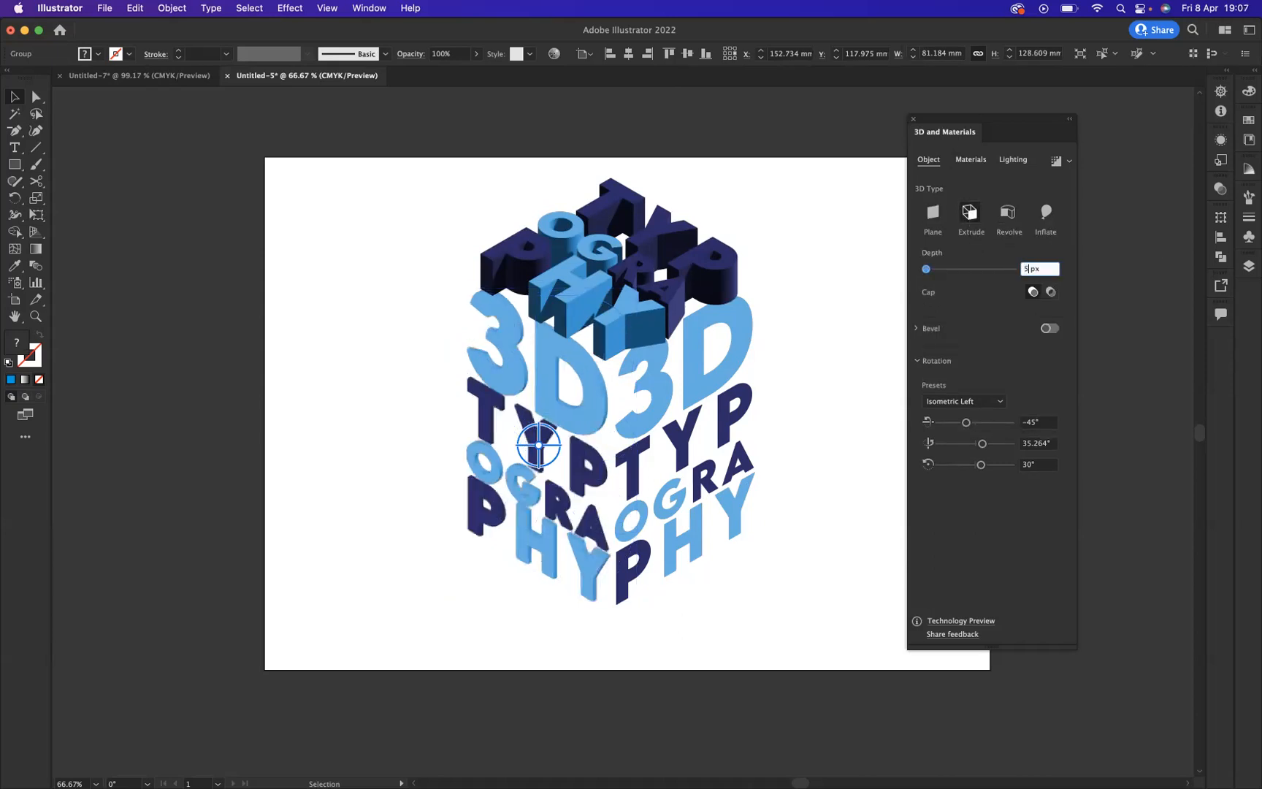
type("0")
key("Return")
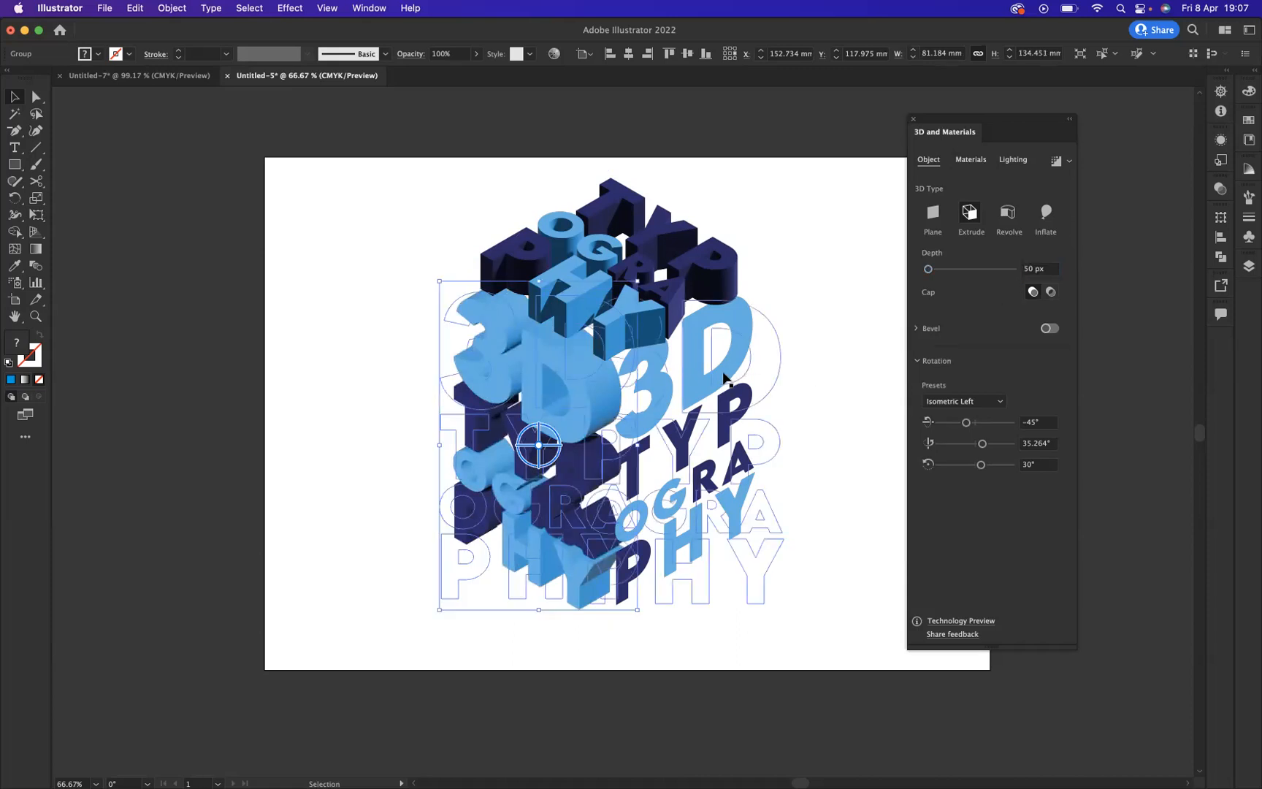
Step: Change the right-face lettering's 3D type to Extrude with a depth of 50 px
left_click(729, 378)
left_click(970, 213)
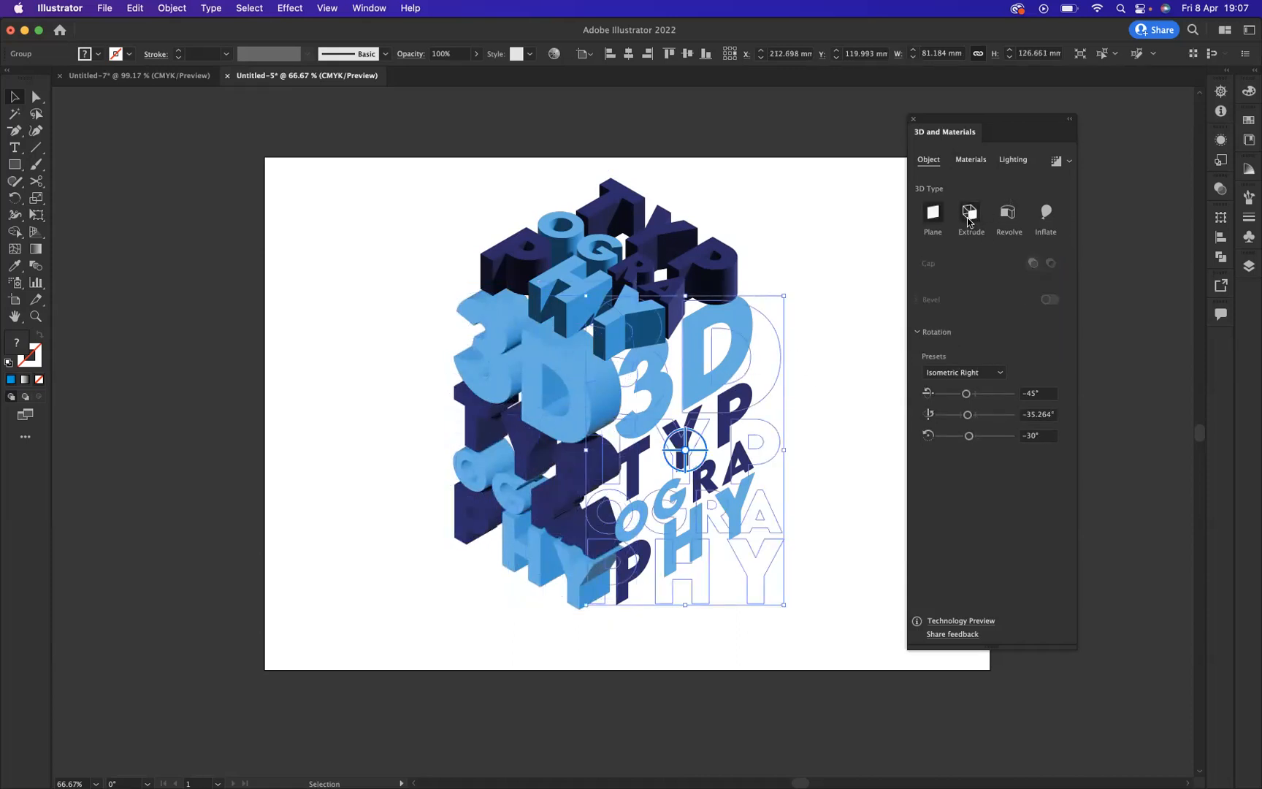
left_click(1028, 268)
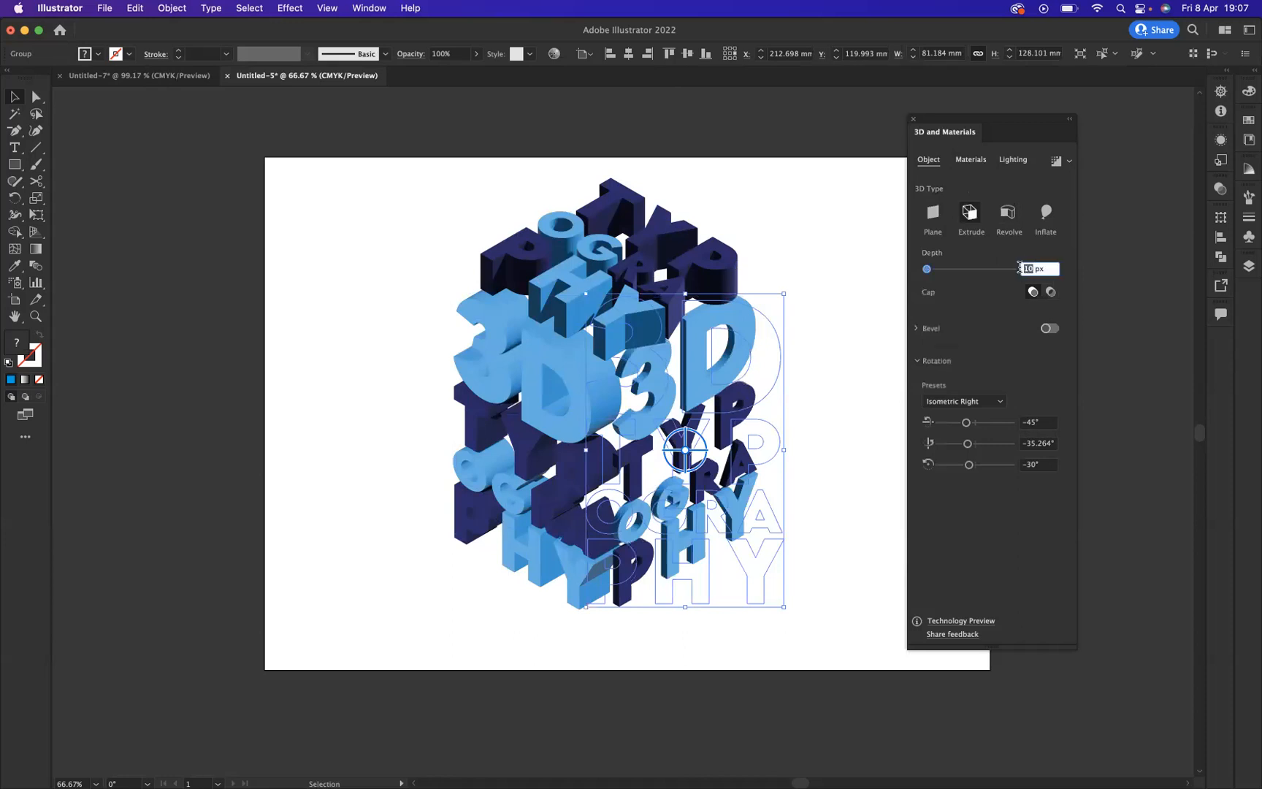
type("50")
key("Return")
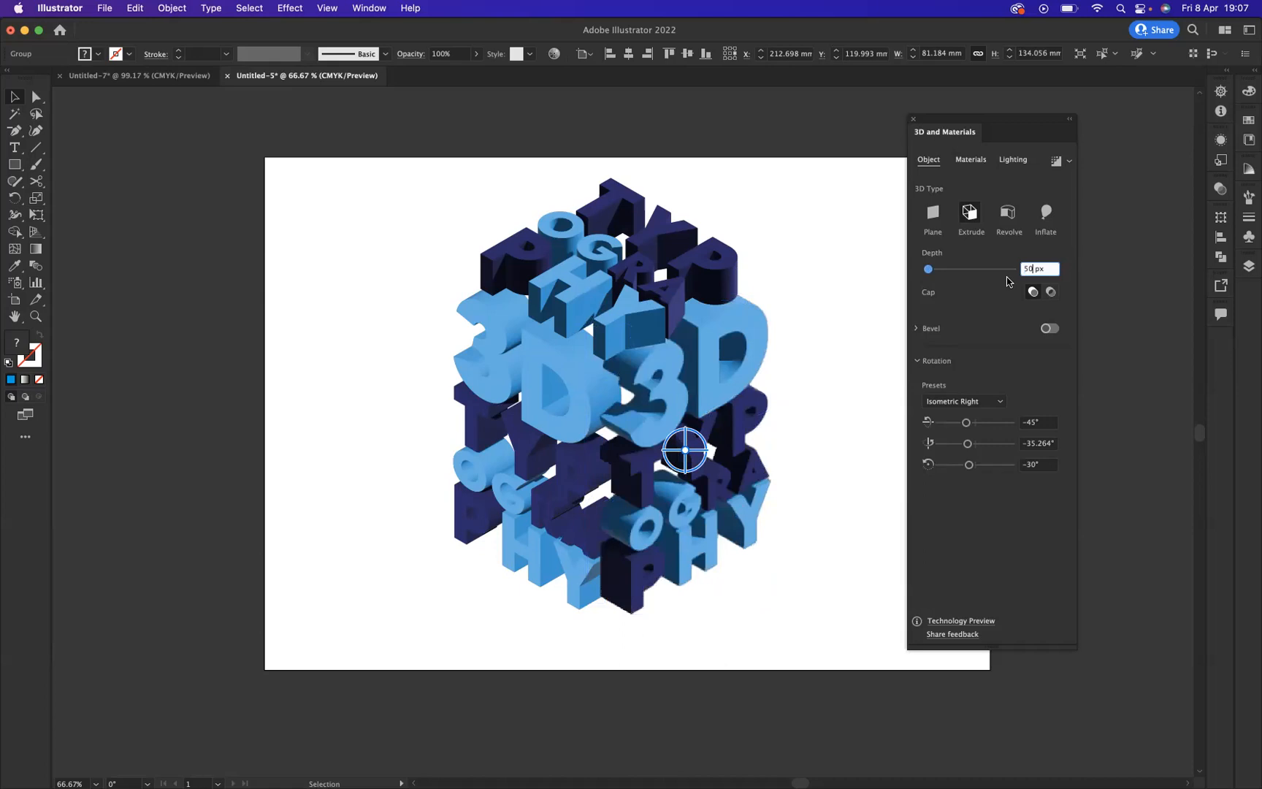
Step: Shift the right-face lettering about 5 mm towards the left face and scale the top-face lettering up proportionally to about 113 mm wide
left_click_drag(700, 389, 687, 392)
left_click(608, 248)
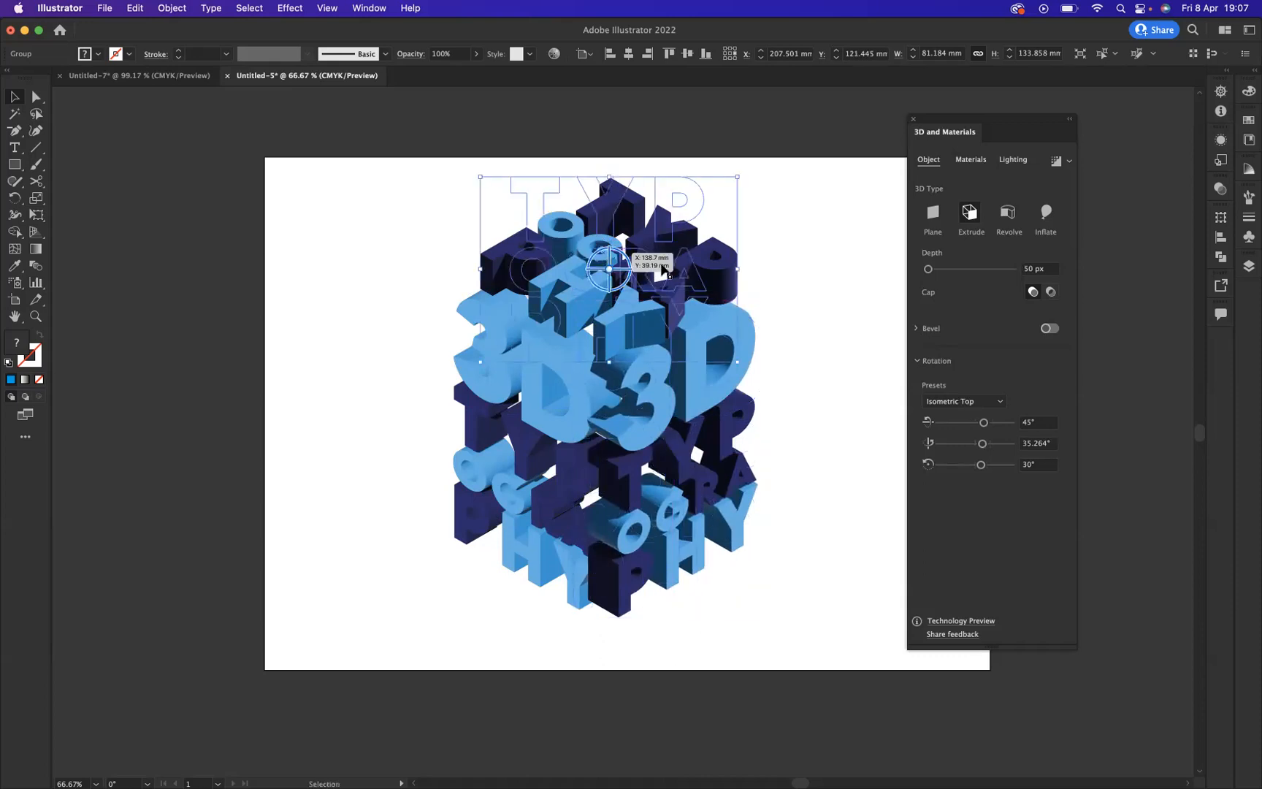
left_click_drag(739, 270, 748, 274)
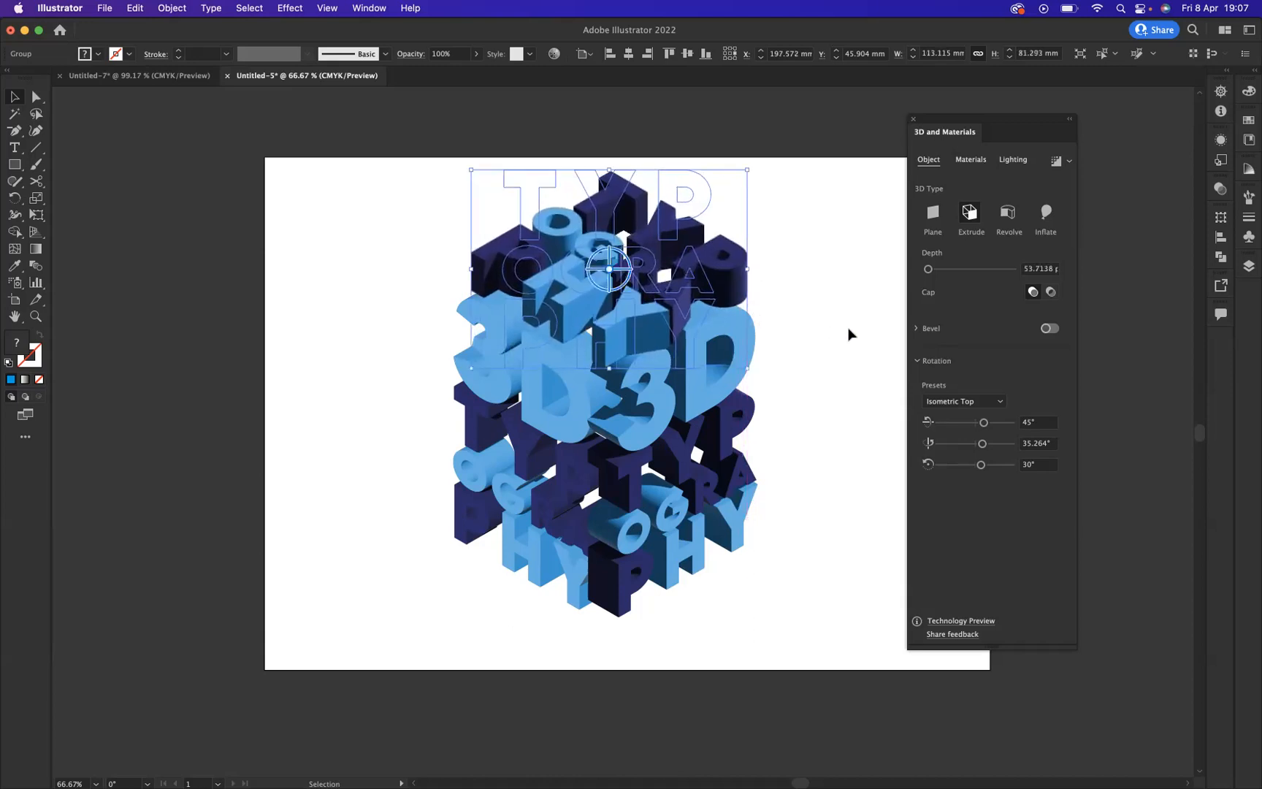
left_click(842, 327)
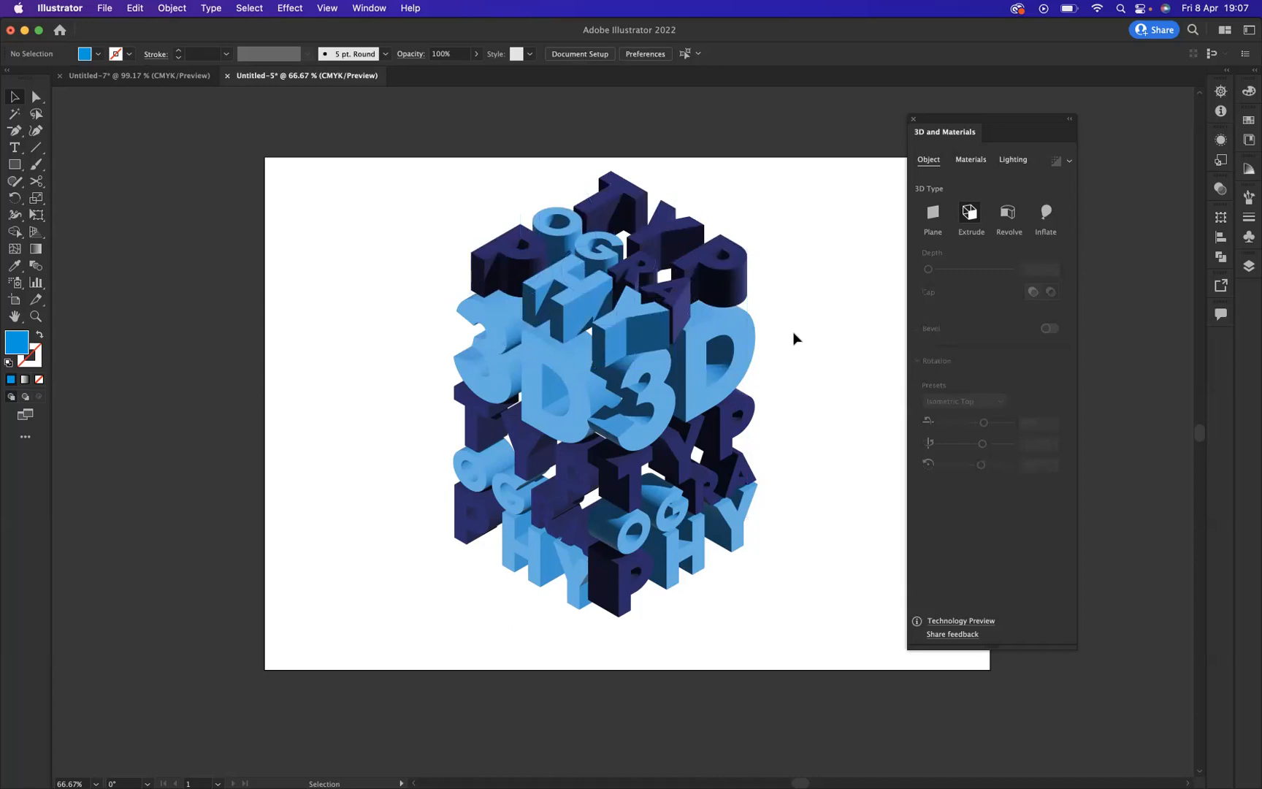
Step: Nudge the top-face lettering up by about 2.5 mm above the two side faces
left_click(606, 269)
key("Up")
key("Up")
key("Up")
key("Up")
key("Up")
key("Up")
key("Up")
left_click(842, 357)
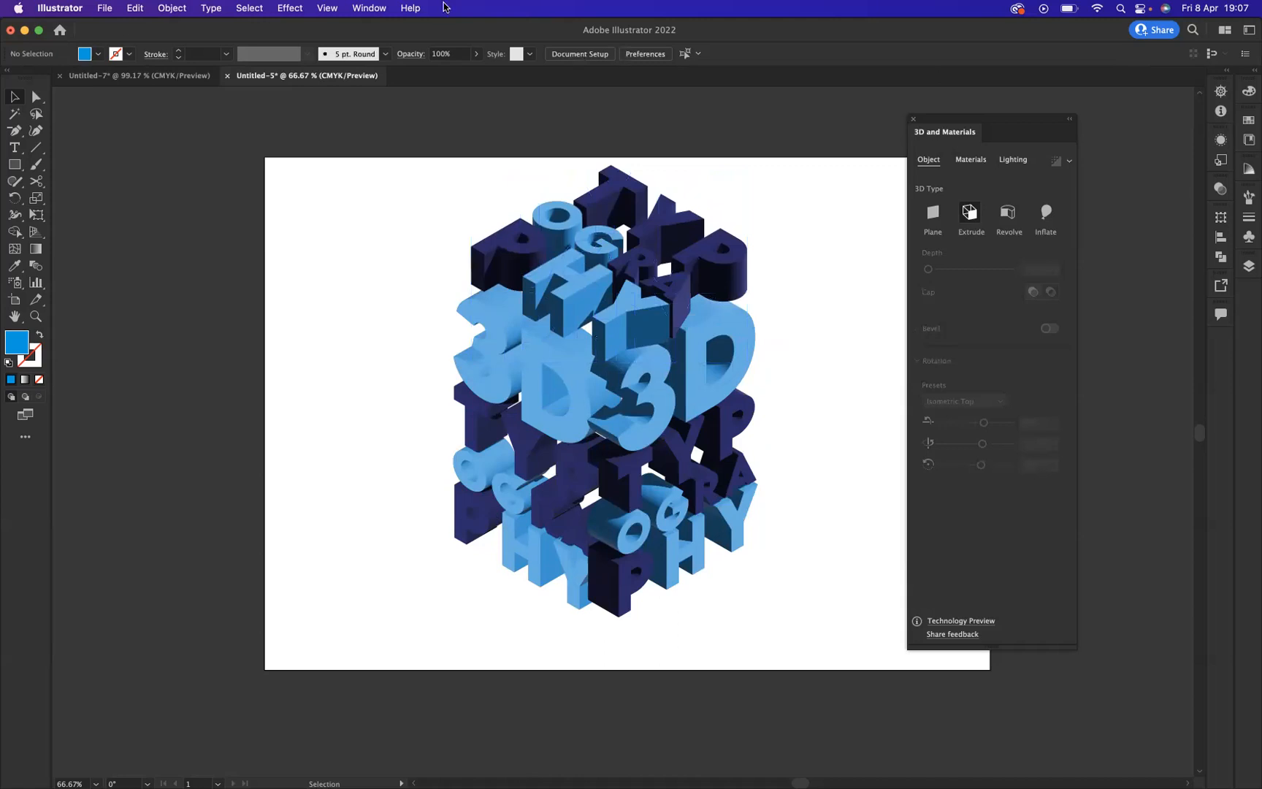
Step: Set the lighting rotation of the left-face lettering to -95°
left_click(536, 447)
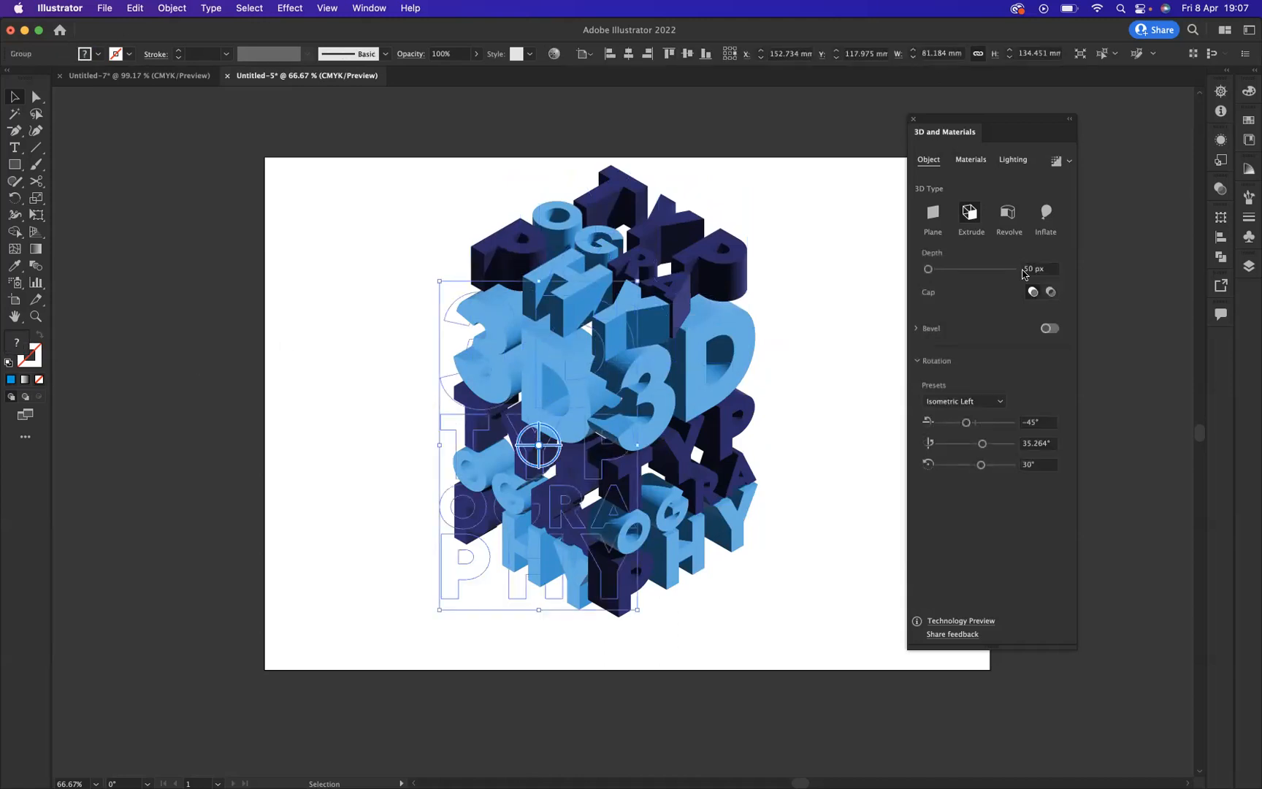
left_click(1014, 160)
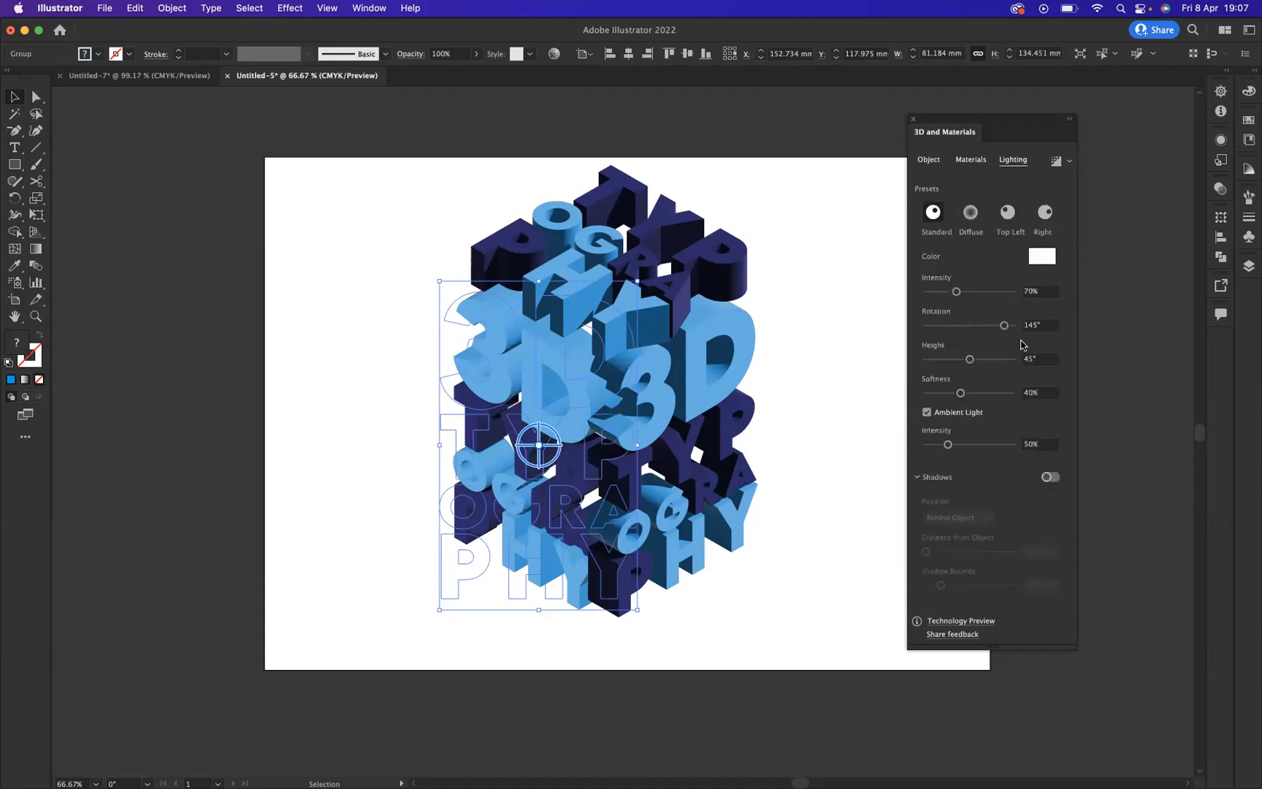
left_click_drag(1004, 325, 950, 336)
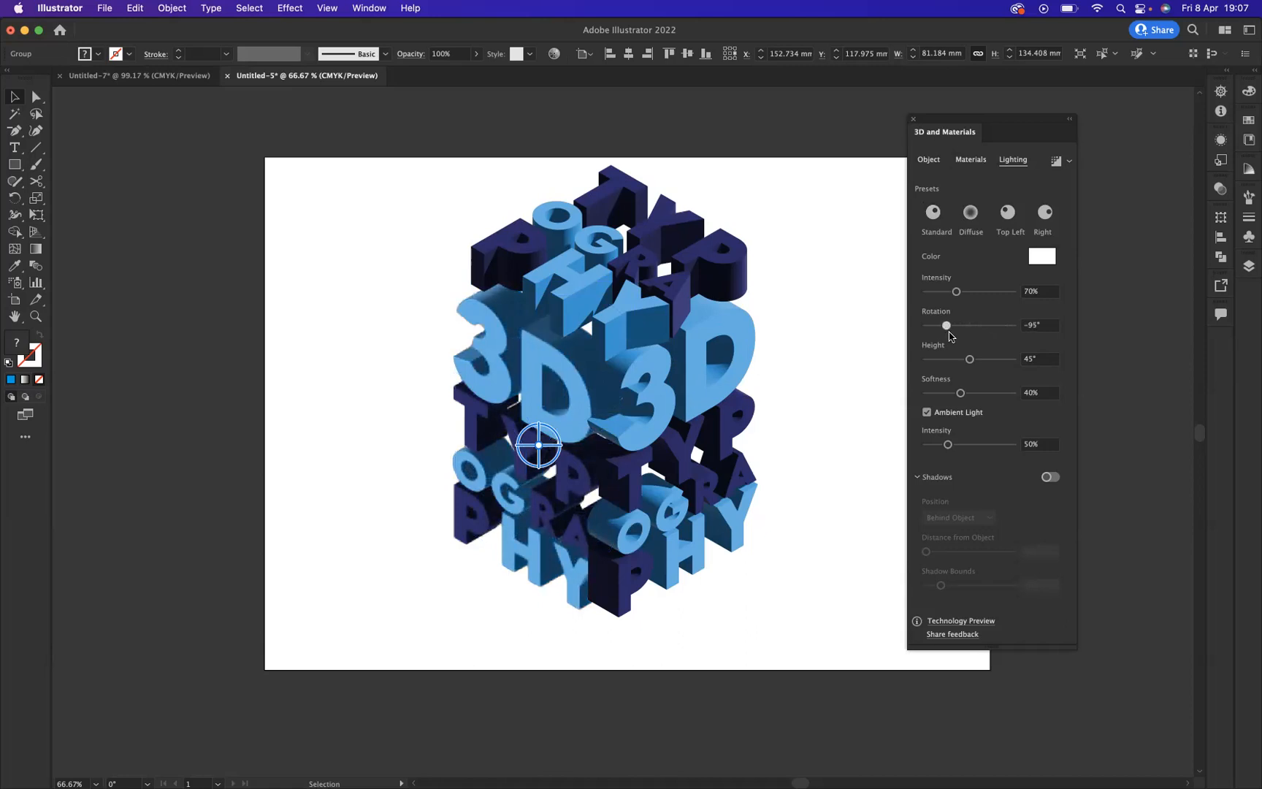
left_click(845, 336)
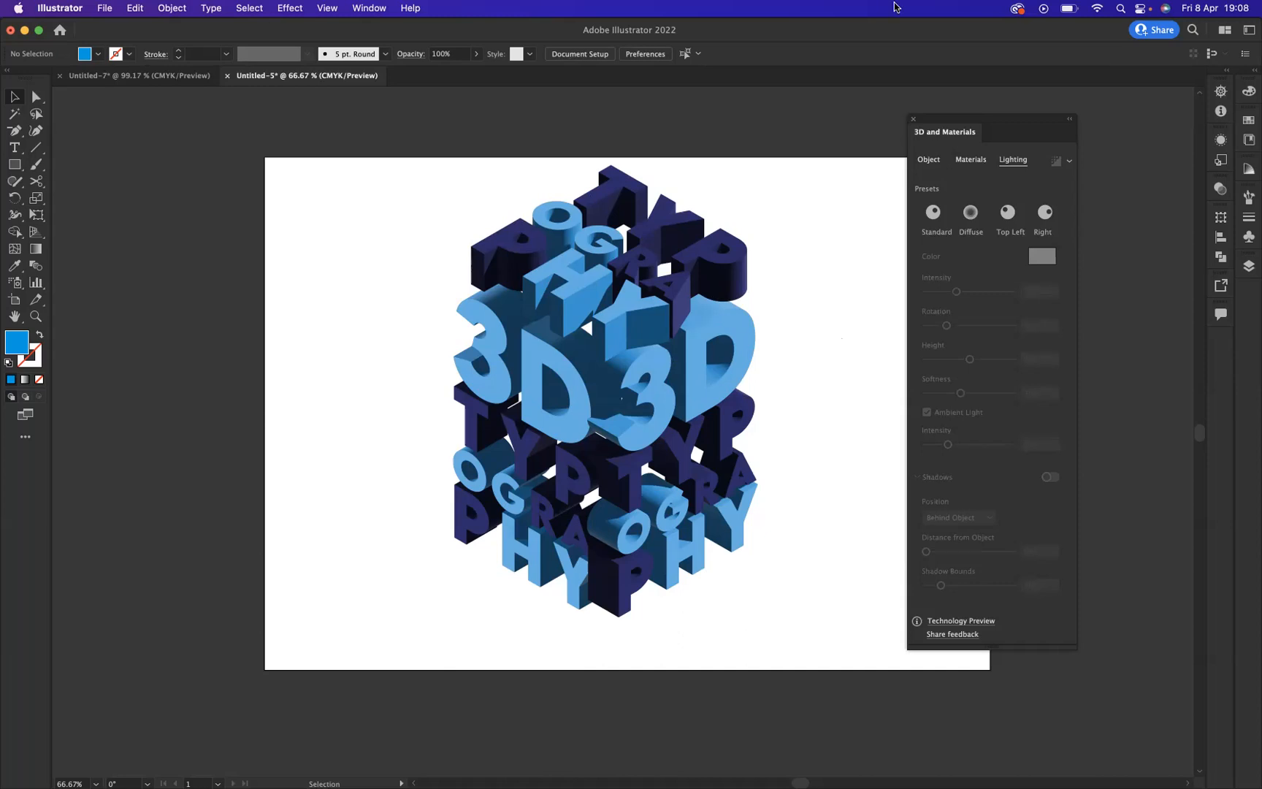
Step: Set the Metallic property of the top-face lettering's Default material to 0.3
left_click(587, 175)
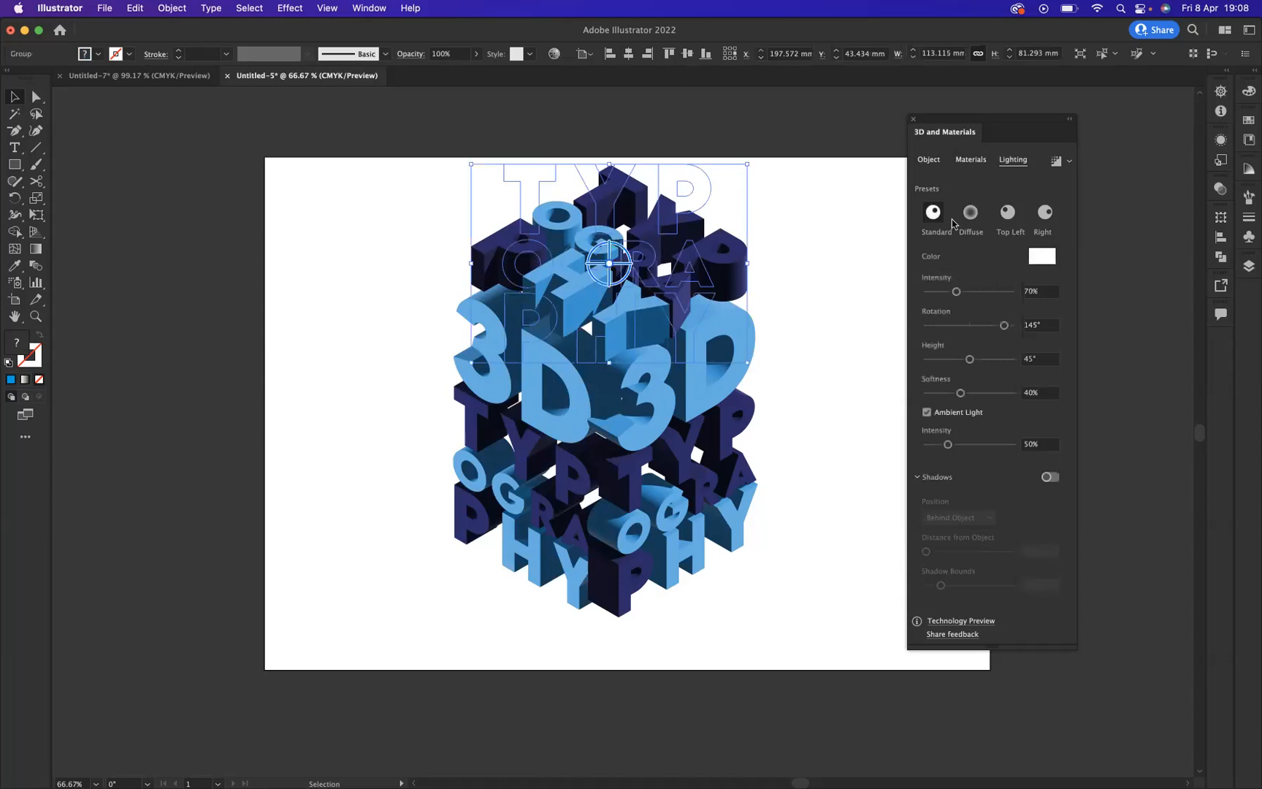
left_click(971, 162)
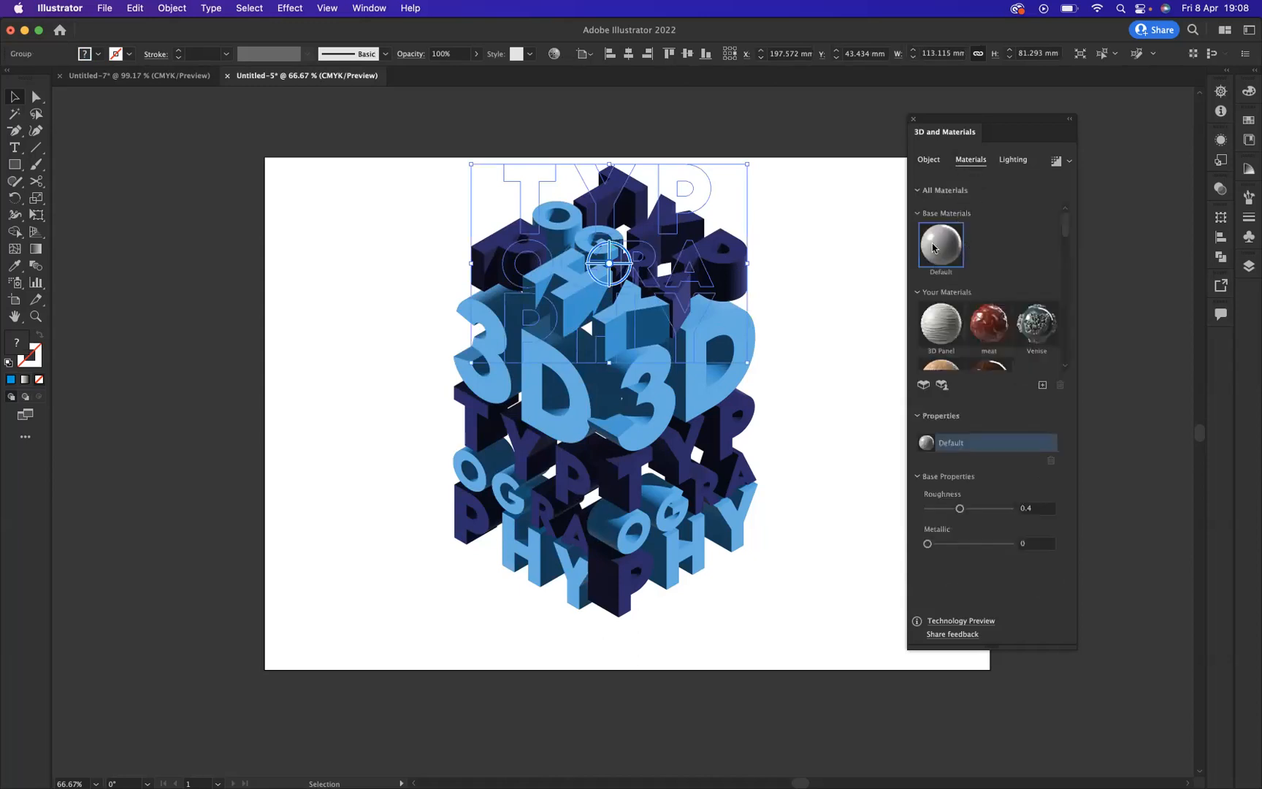
left_click_drag(927, 544, 950, 547)
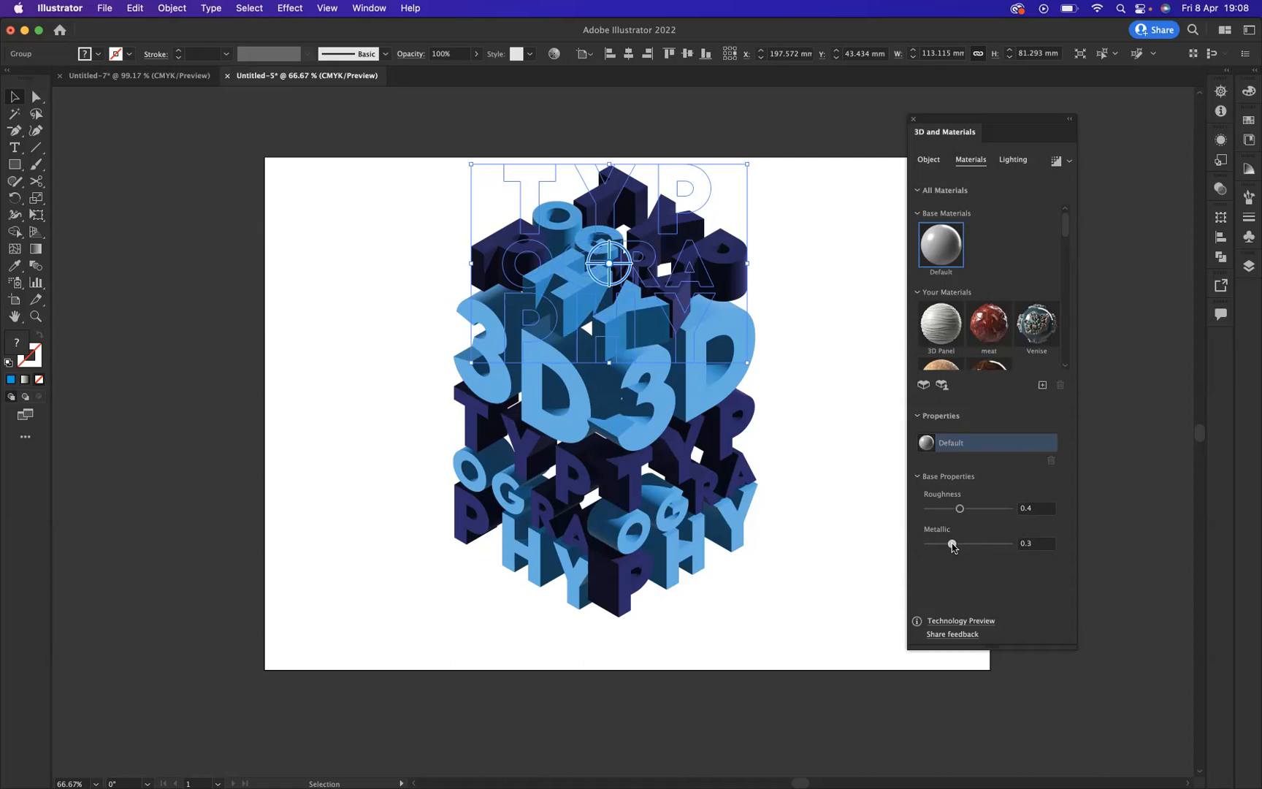
left_click(865, 423)
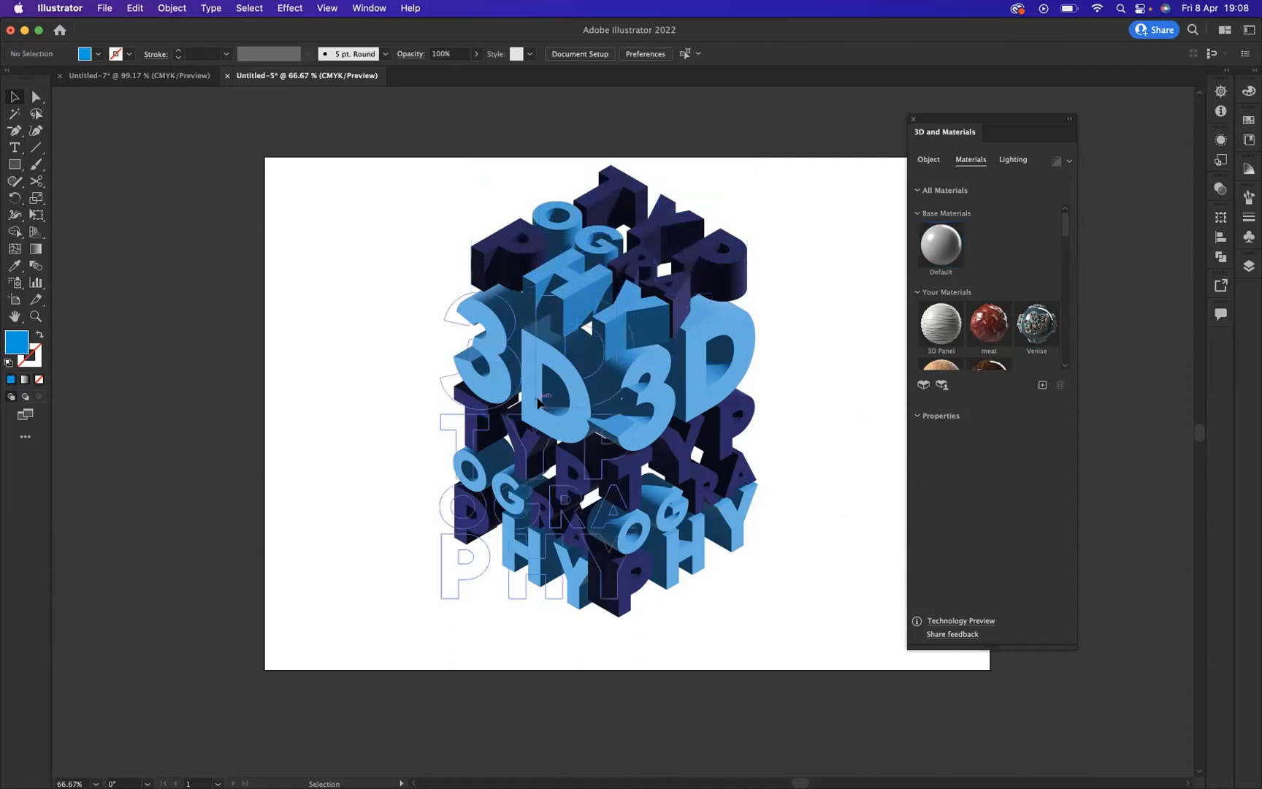
Step: Set the Metallic property to 0.3 on the left-face lettering and on the right-face lettering
left_click(572, 427)
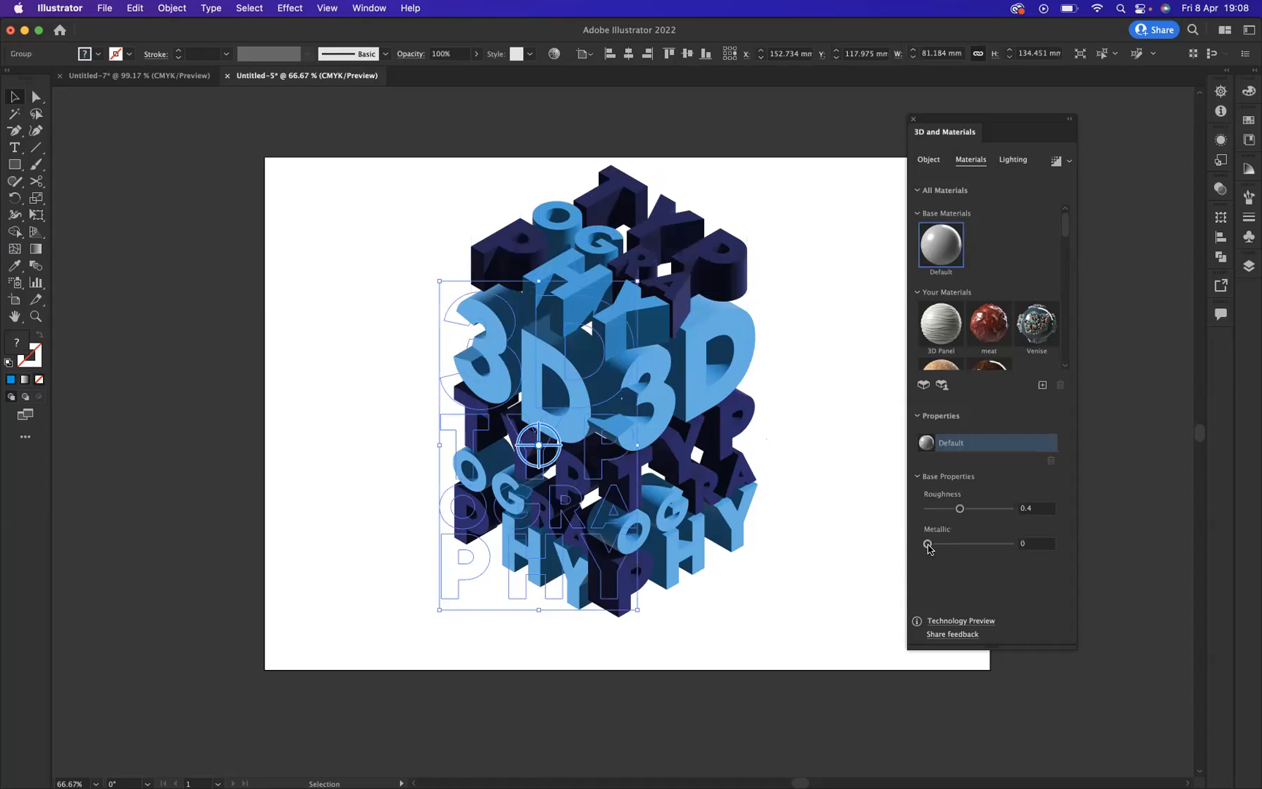
left_click_drag(927, 546, 952, 550)
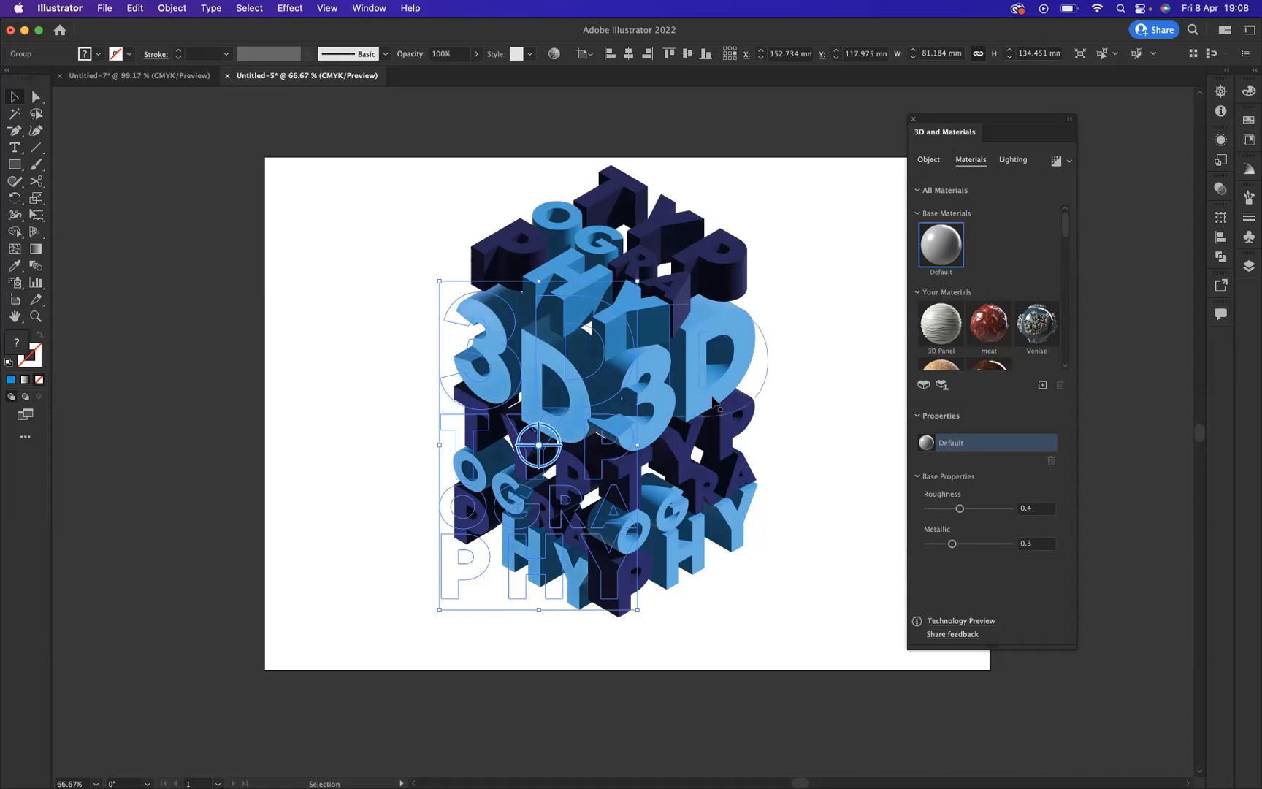
left_click(738, 415)
left_click_drag(938, 547, 952, 545)
left_click(853, 442)
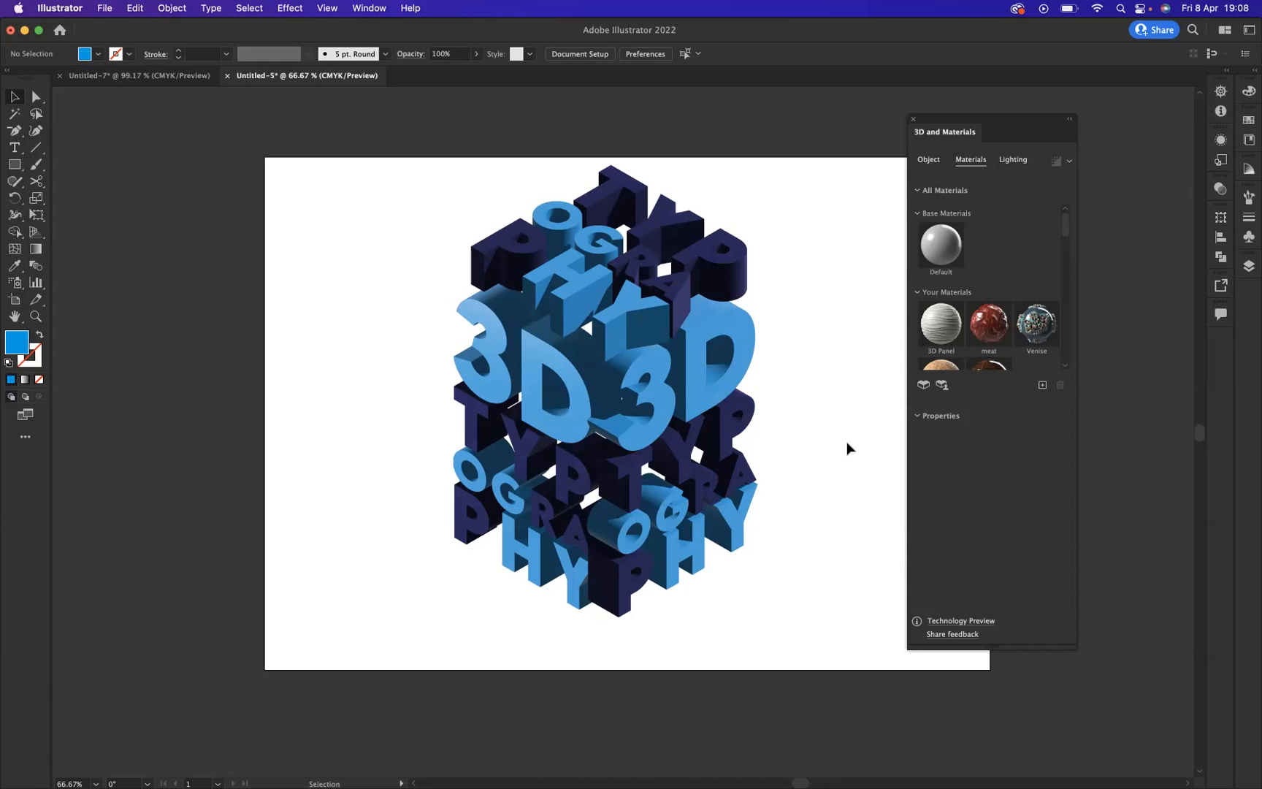
Step: Render the top-face lettering with Ray Tracing enabled at High quality and noise reduction on
left_click(682, 246)
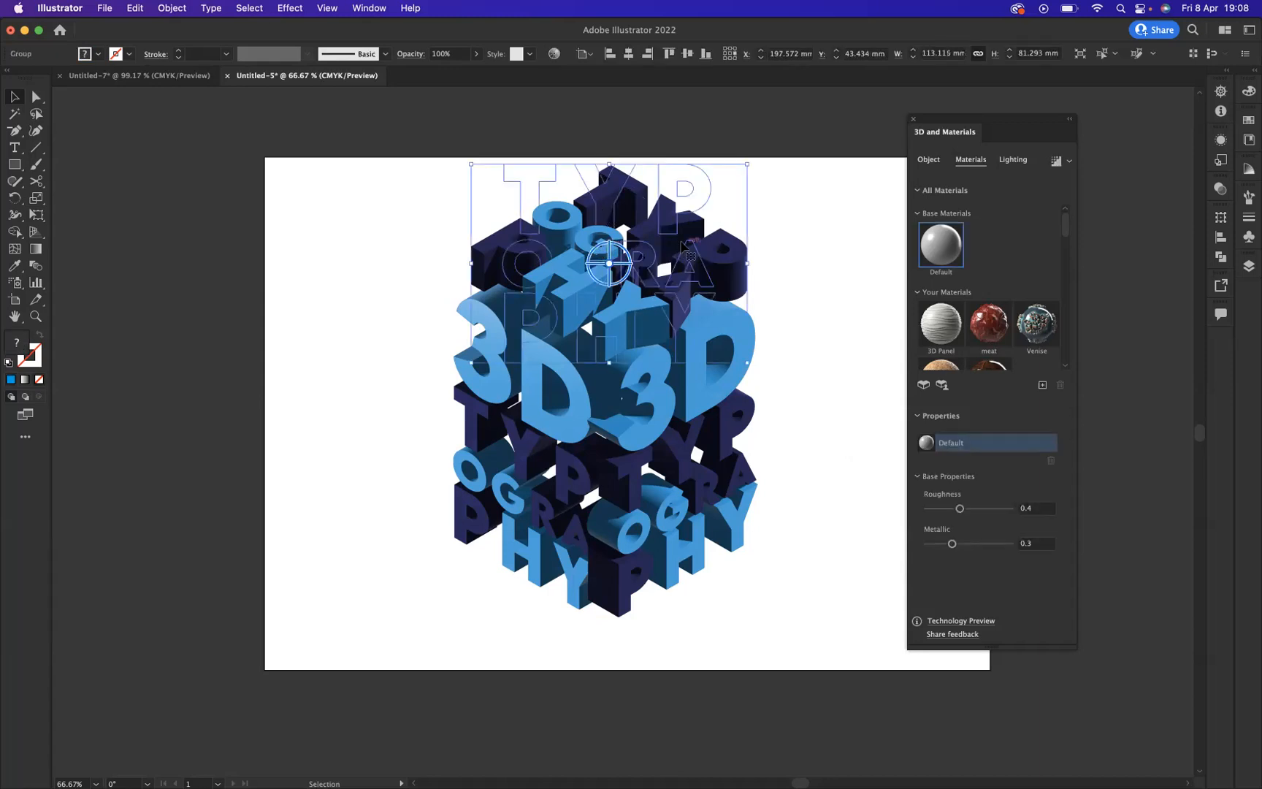
left_click(1070, 164)
left_click(1048, 188)
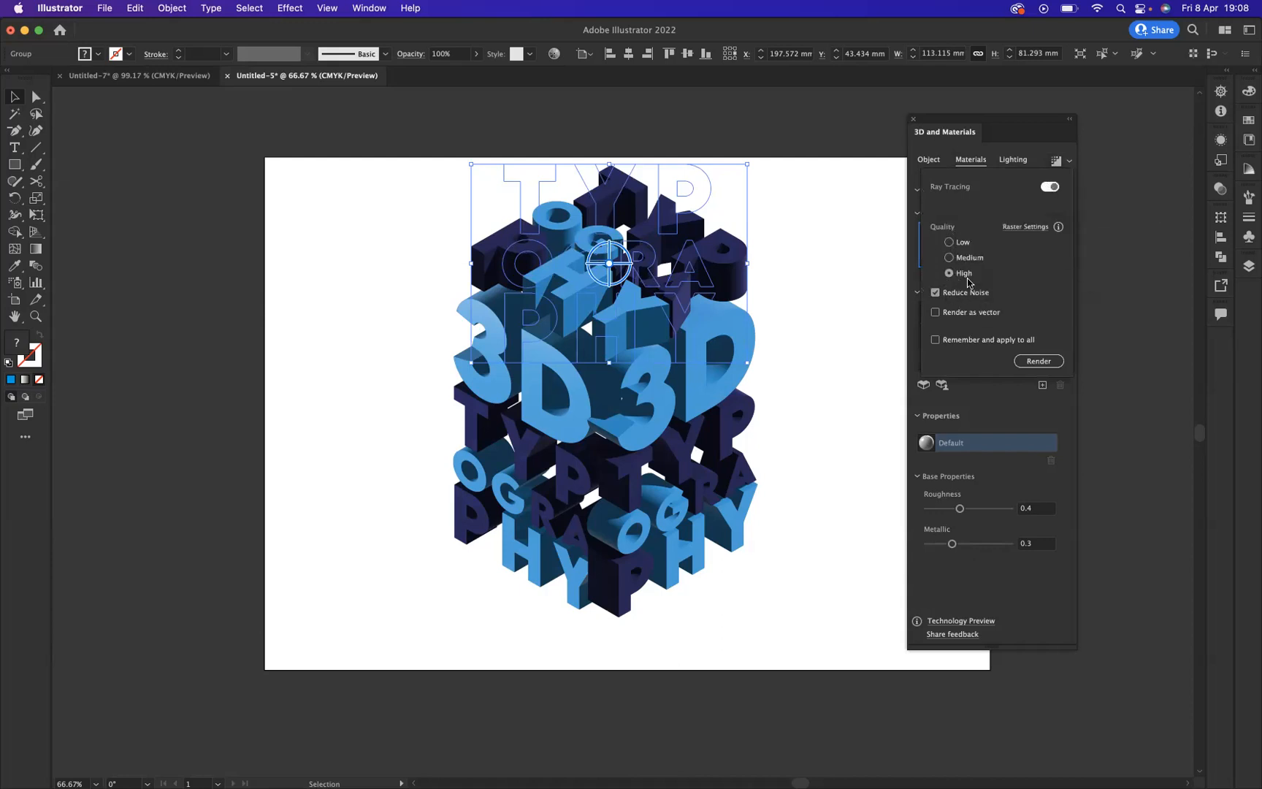
left_click(1040, 362)
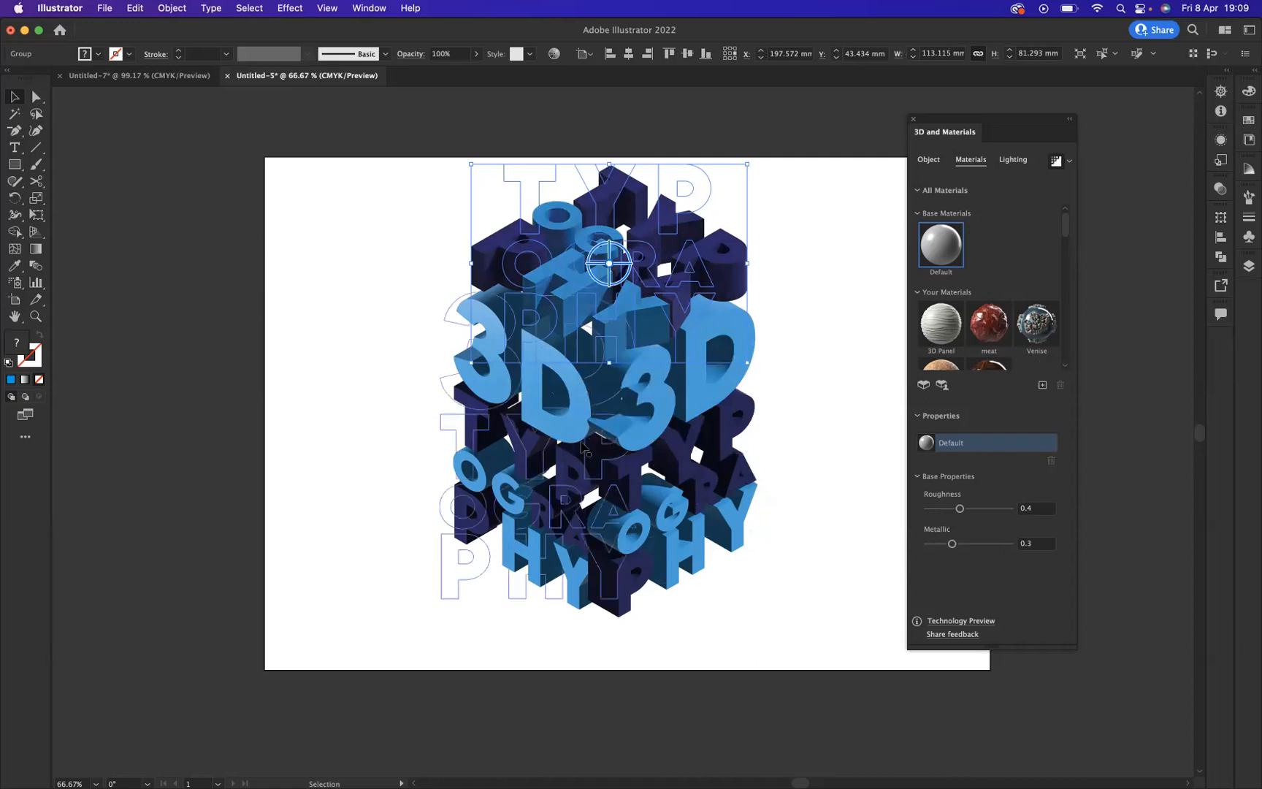
Step: Render the left-face lettering with Ray Tracing enabled at High quality and noise reduction on
left_click(550, 446)
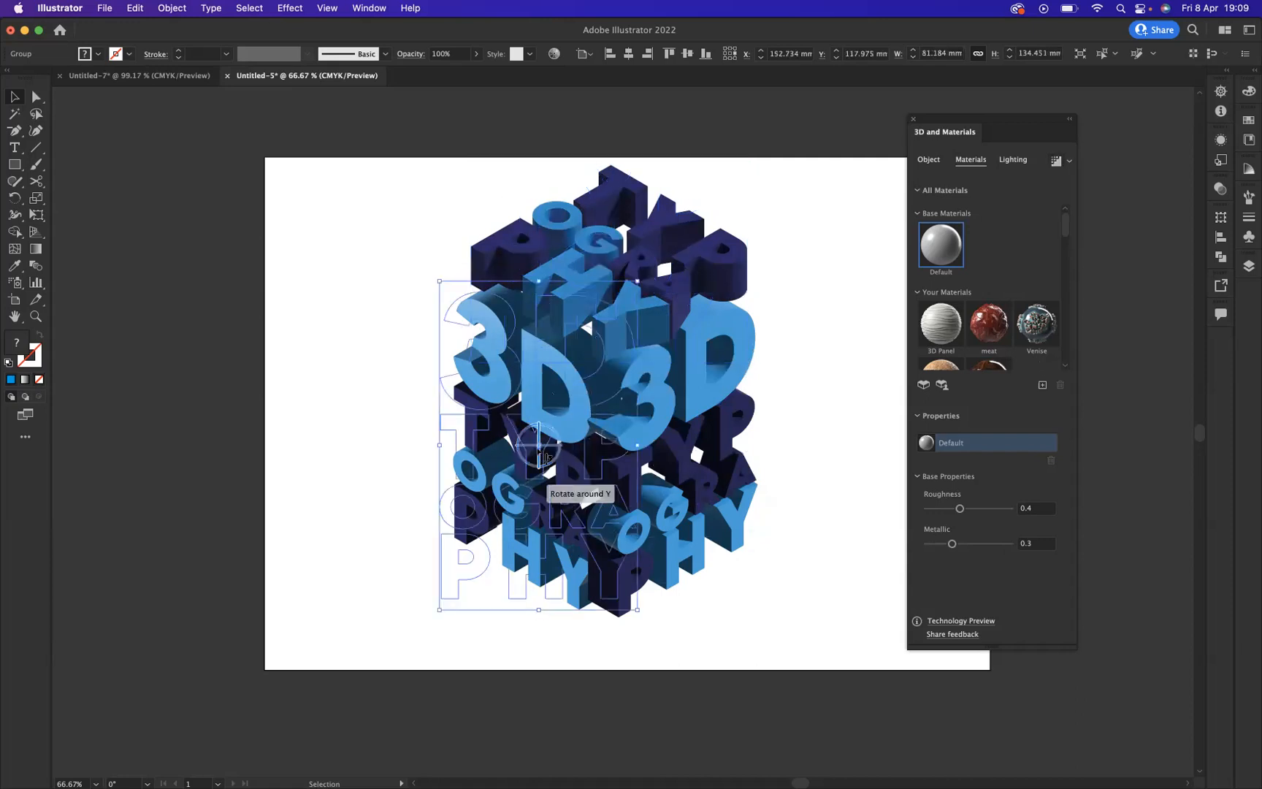
left_click(1069, 161)
left_click(1049, 187)
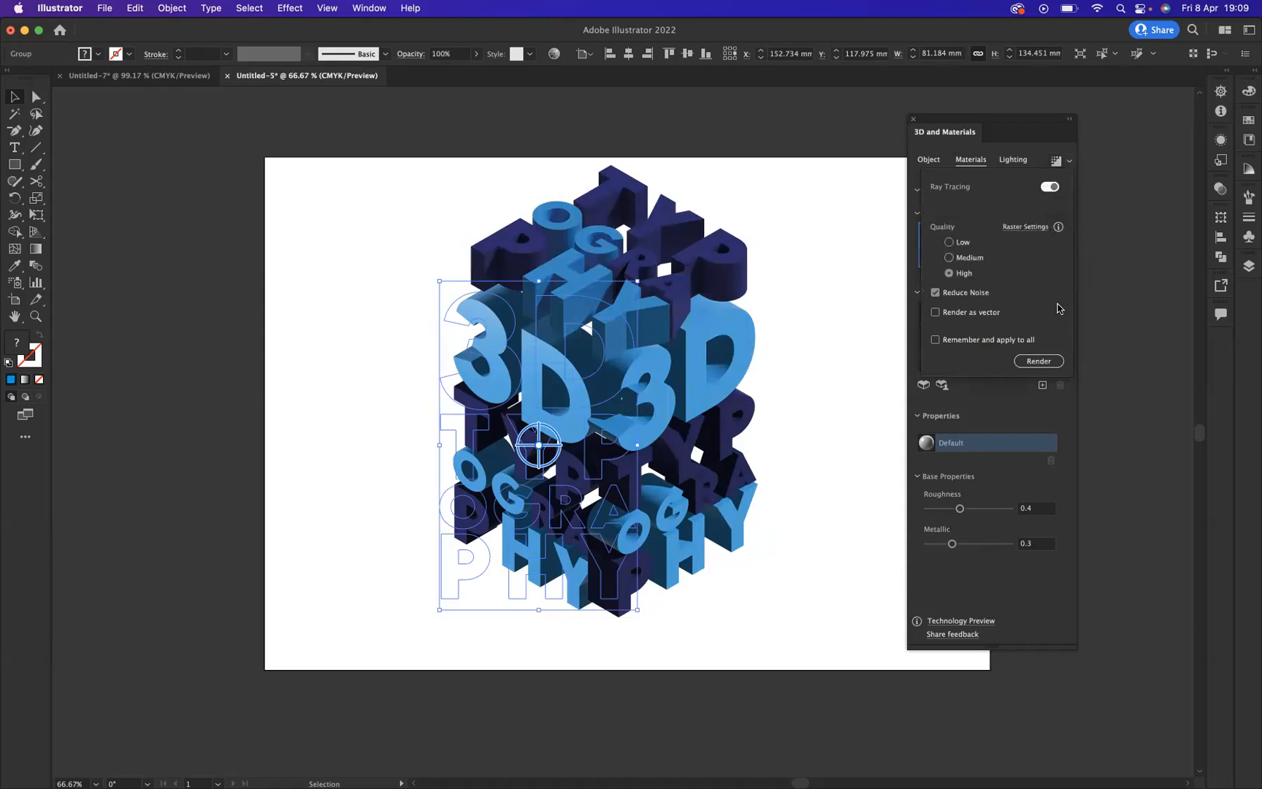
left_click(1040, 362)
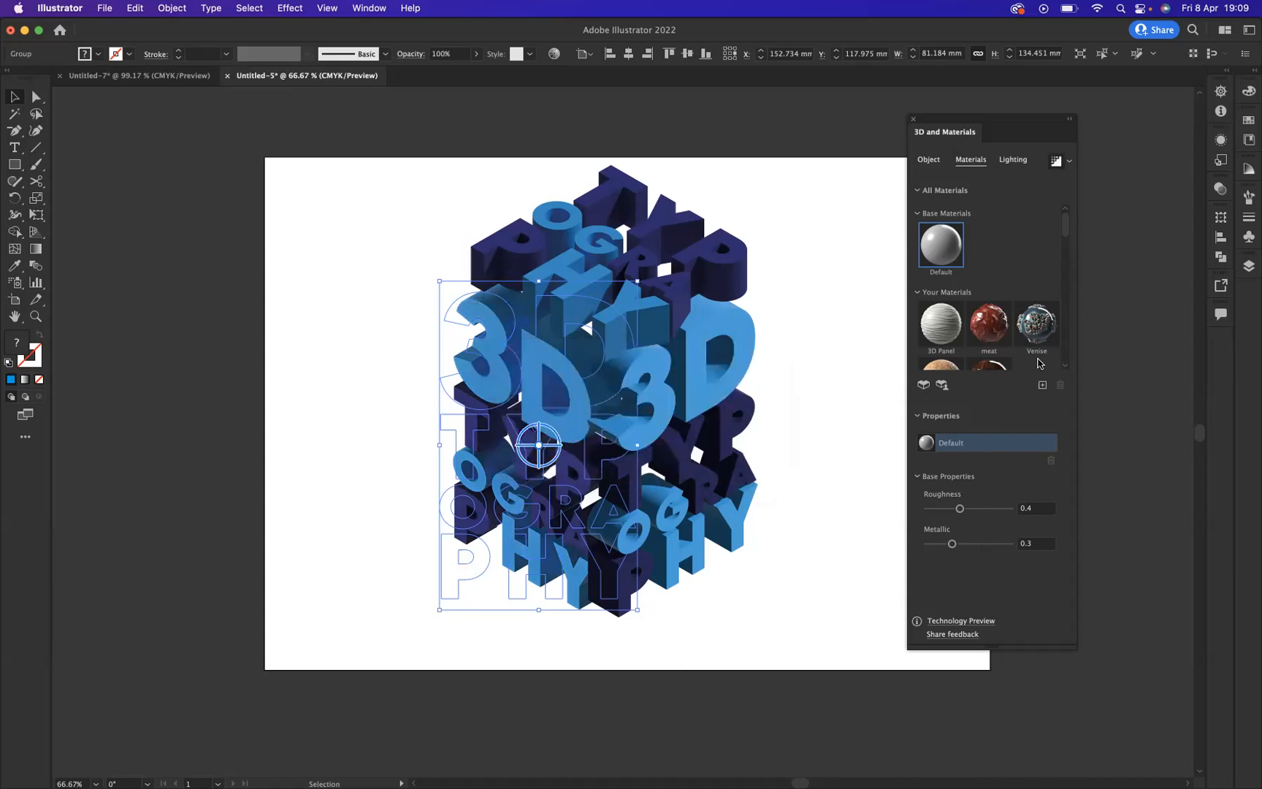
Step: Render the right-face lettering with Ray Tracing enabled at High quality and noise reduction on
left_click_drag(563, 394, 698, 403)
left_click(1069, 161)
left_click(1050, 187)
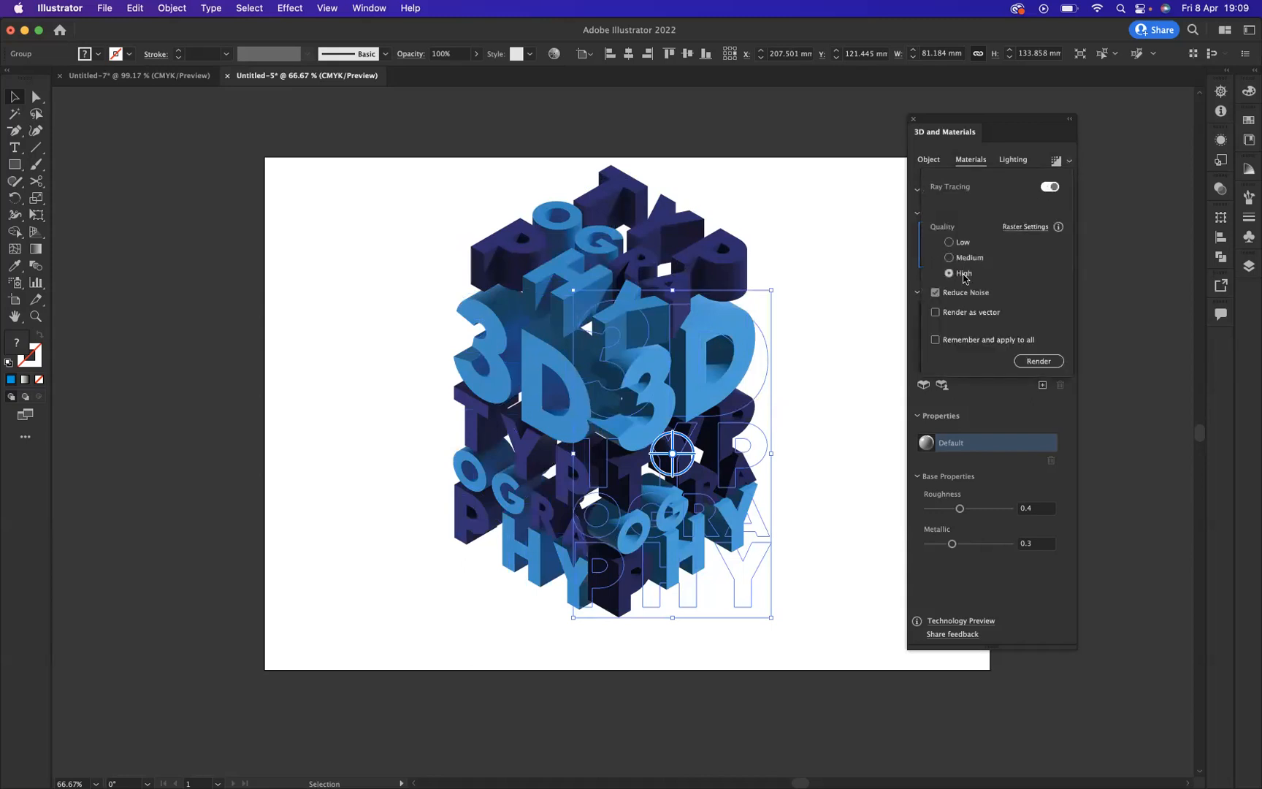
left_click(1038, 360)
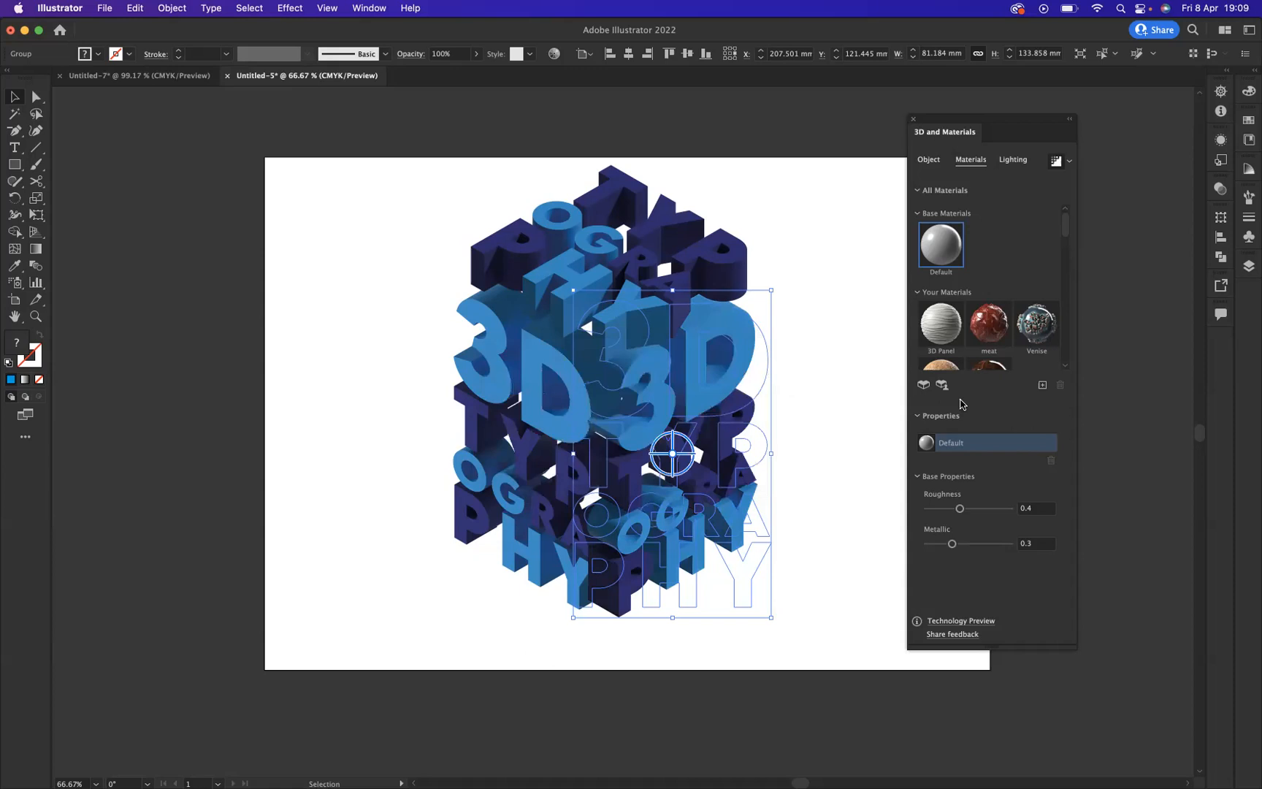
Step: Select all three lettering faces, expand their appearance, and group the resulting images
left_click(366, 212)
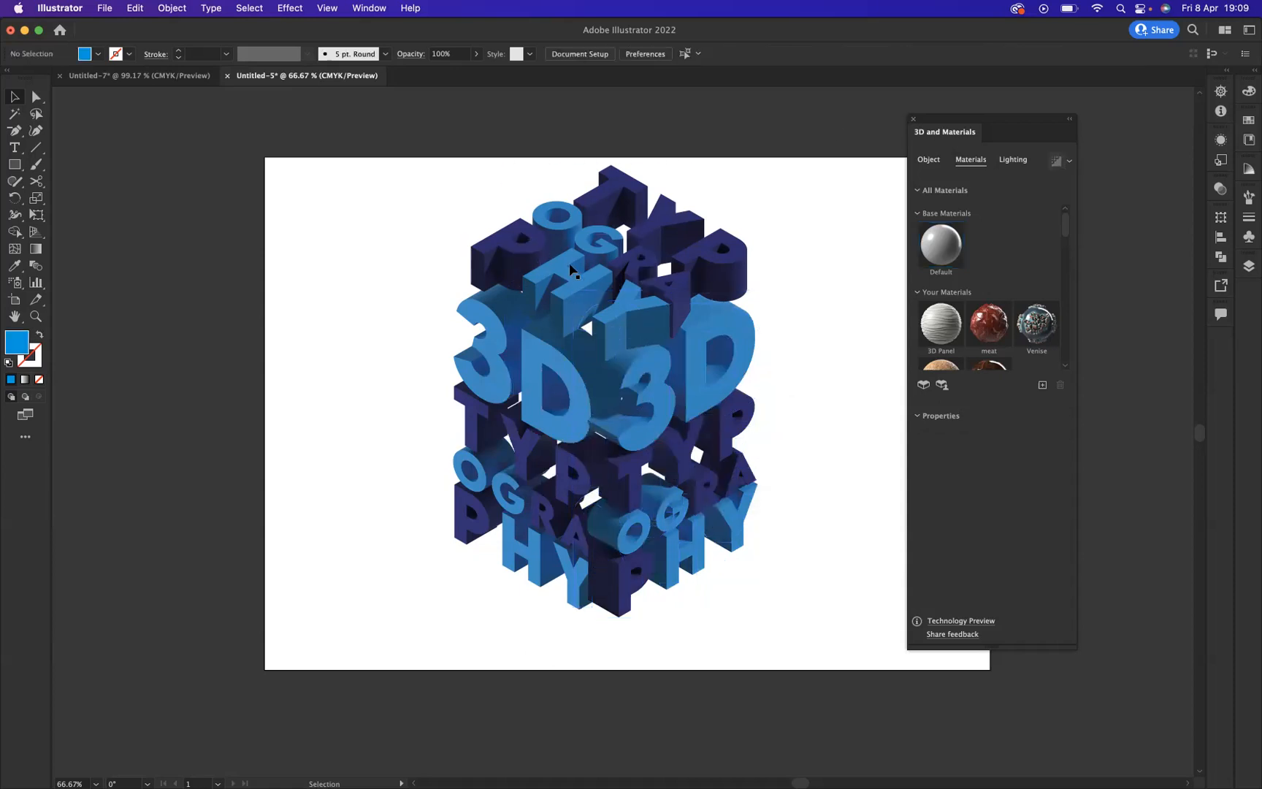
left_click(723, 452)
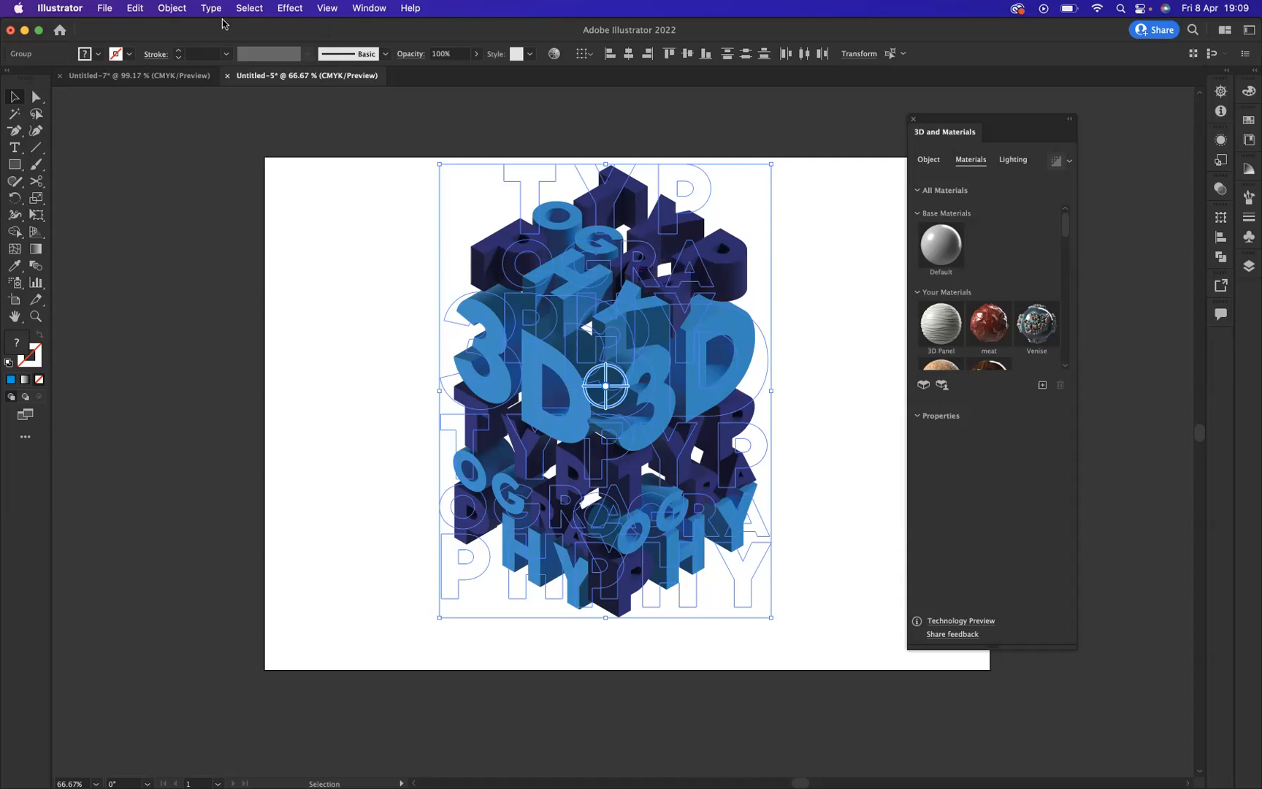
left_click(168, 9)
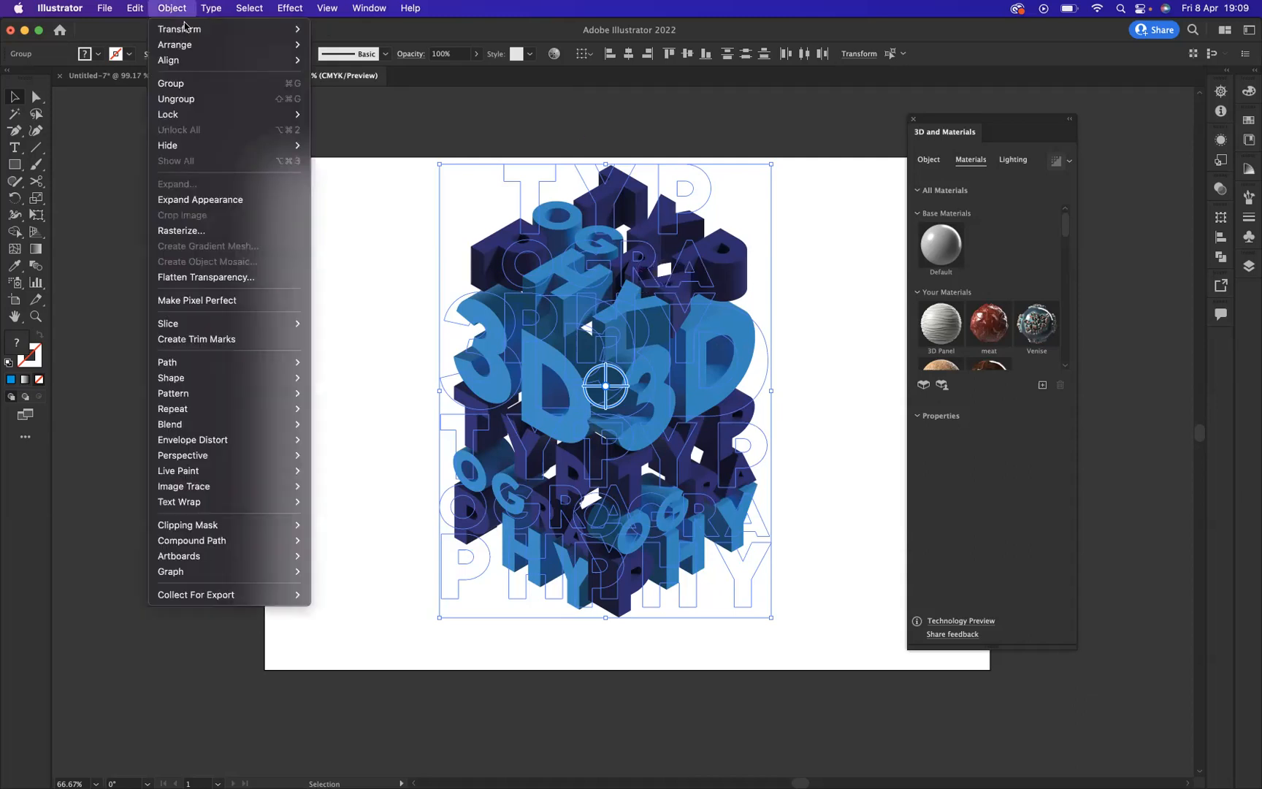
left_click(227, 200)
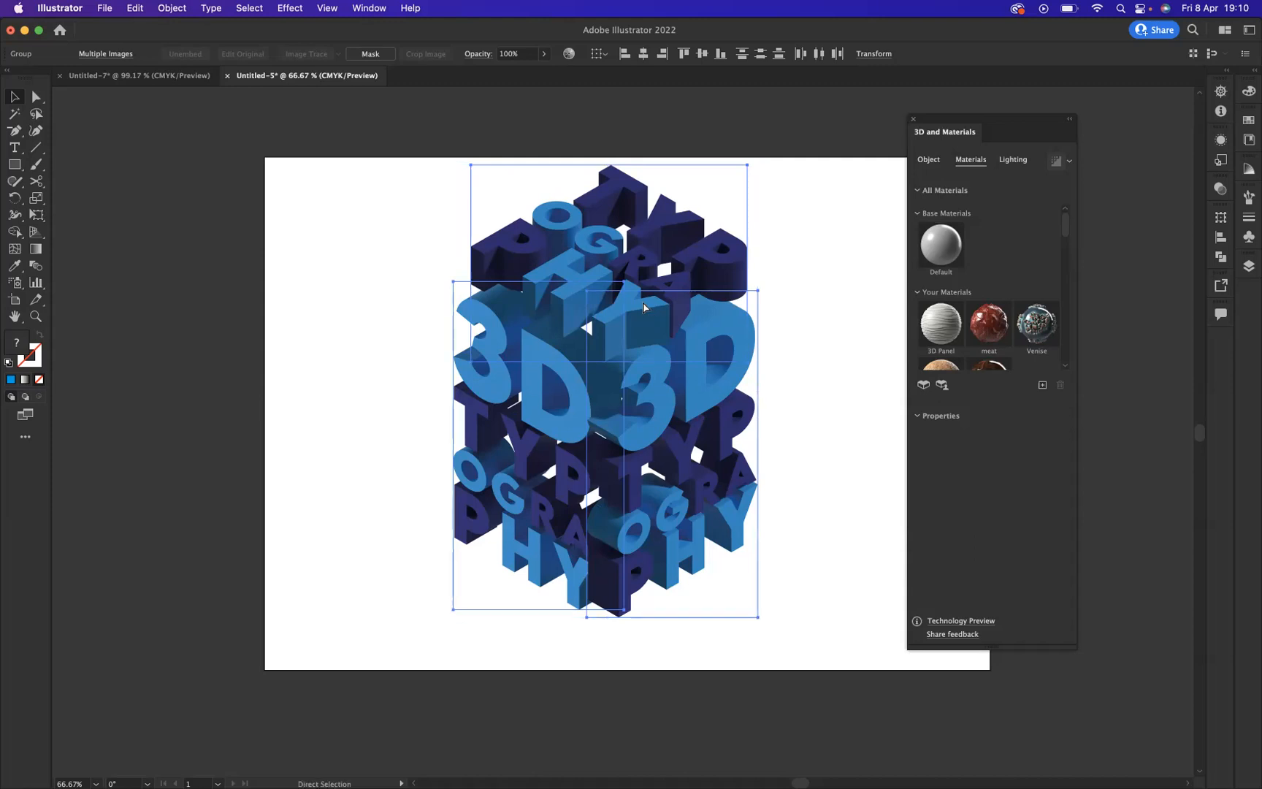
key("super+g")
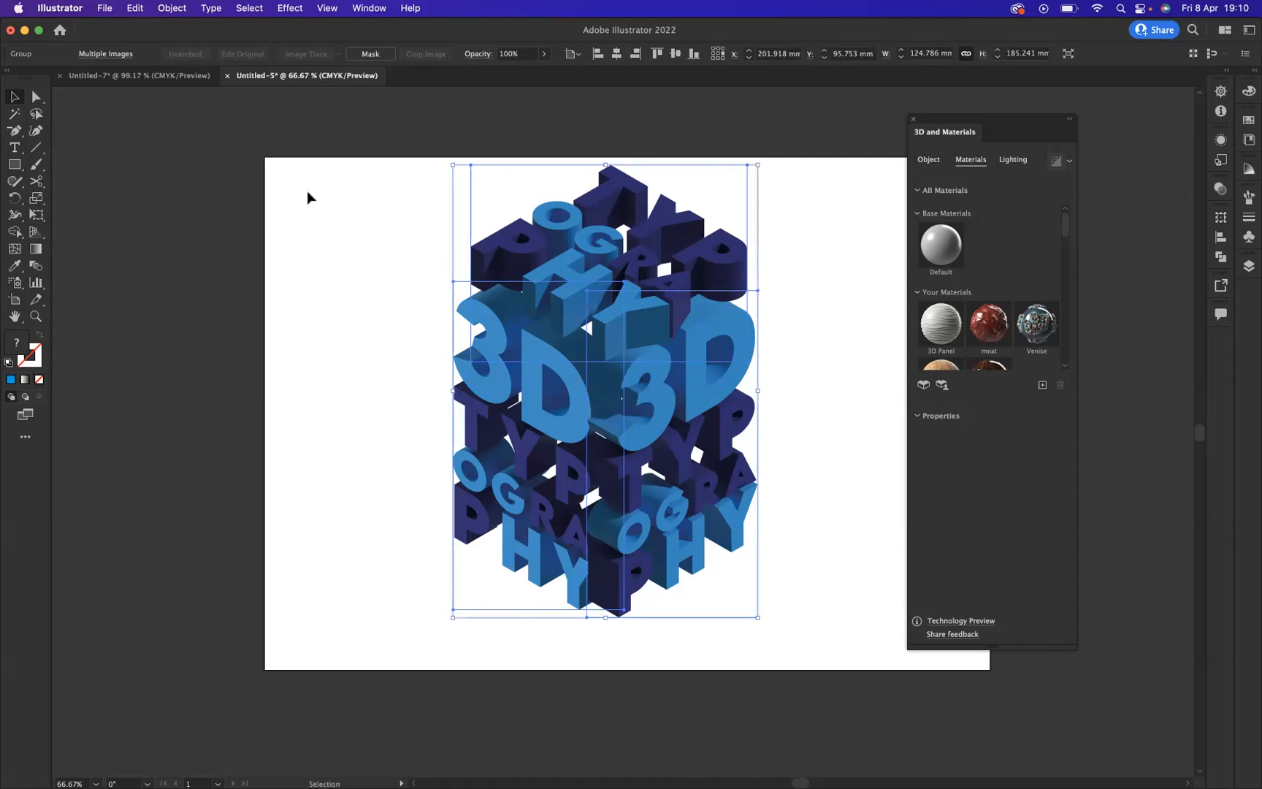
Step: Centre the grouped lettering horizontally and vertically on the artboard, close the 3D and Materials settings, and deselect the artwork
left_click(618, 57)
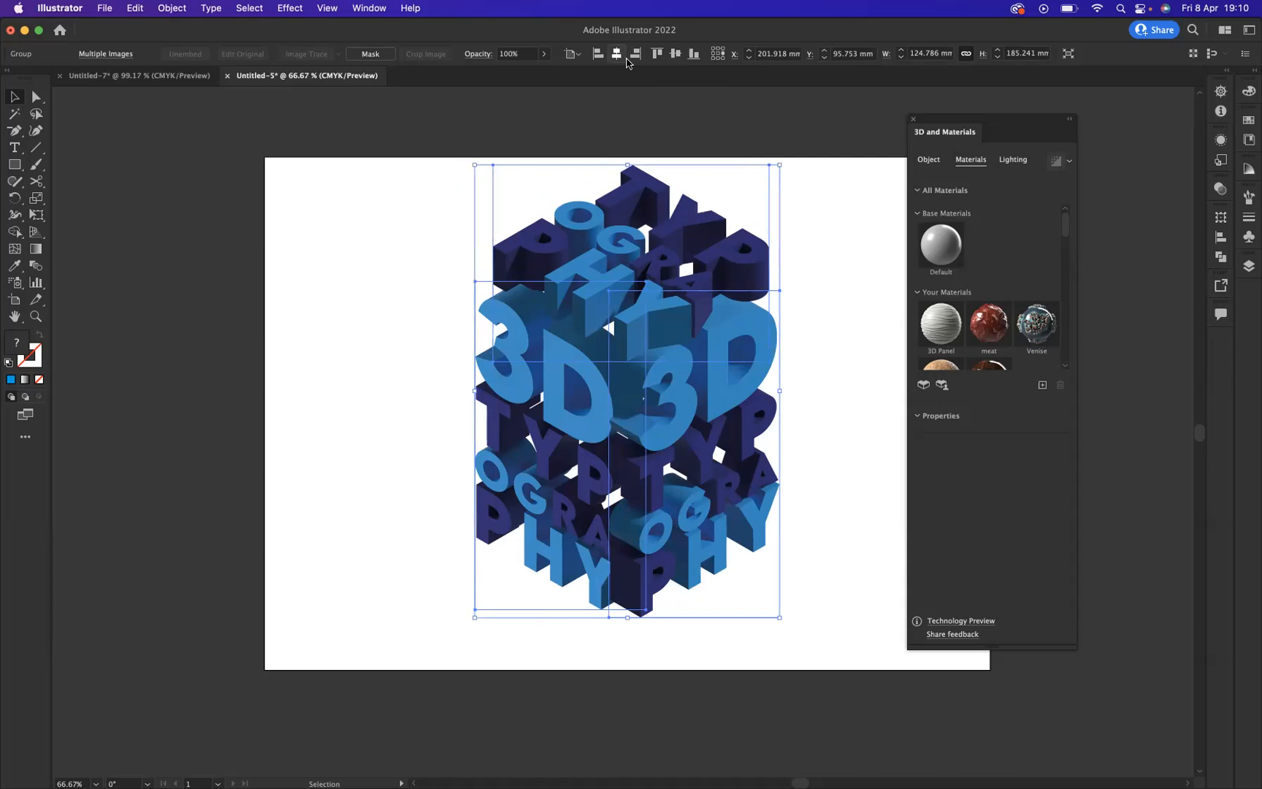
left_click(675, 55)
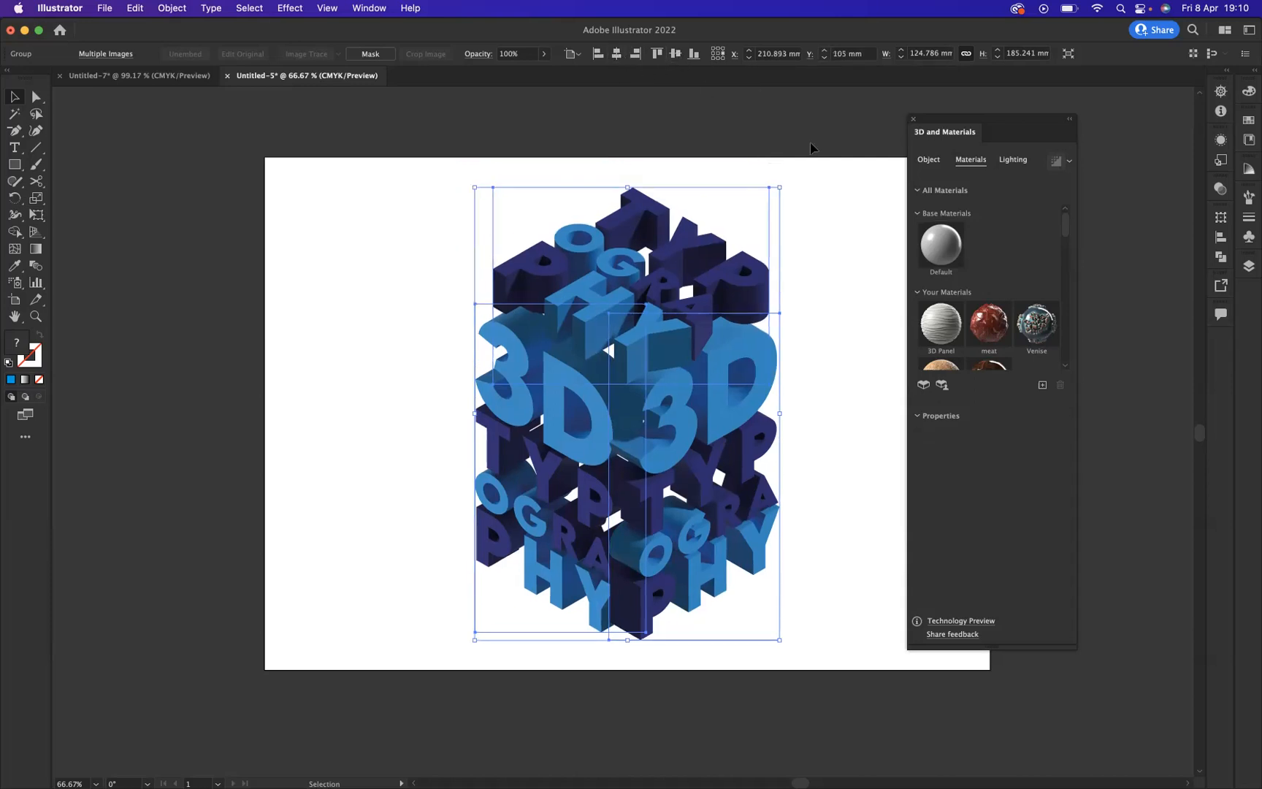
left_click(913, 118)
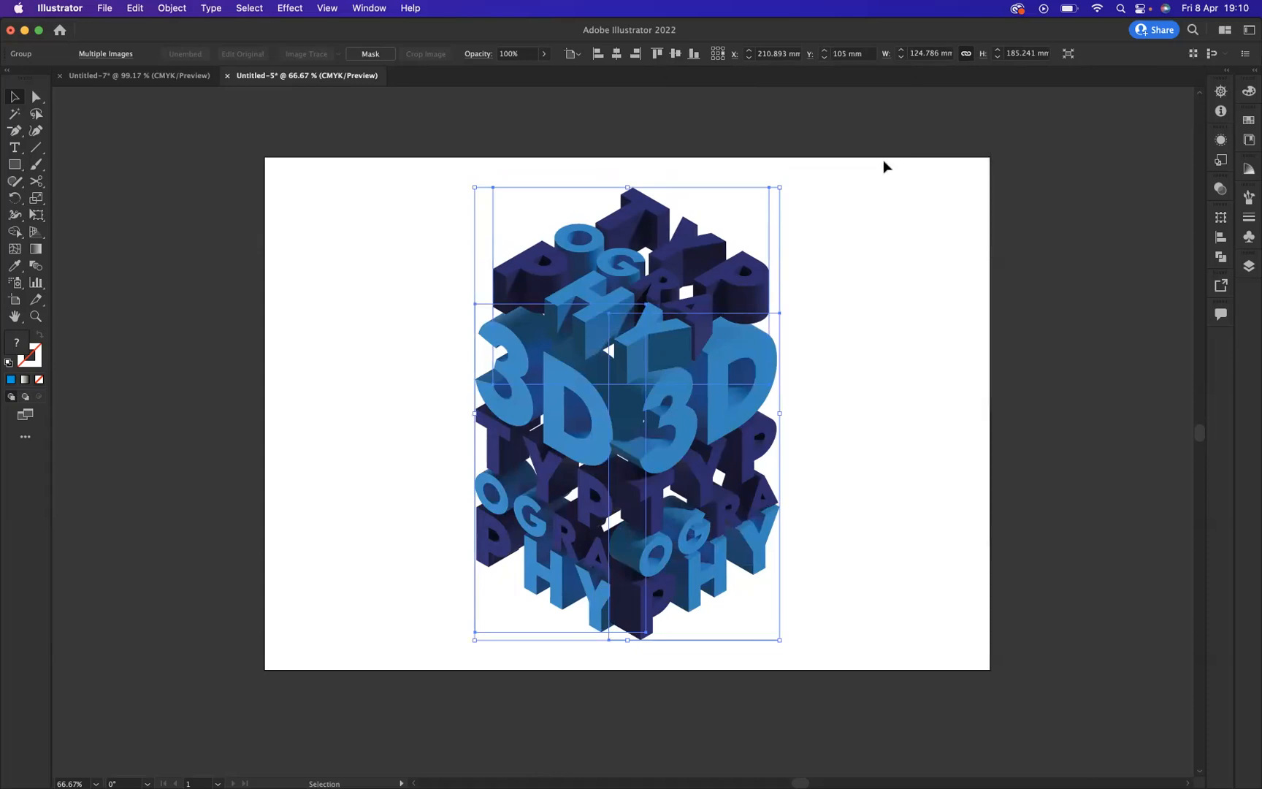
left_click(817, 168)
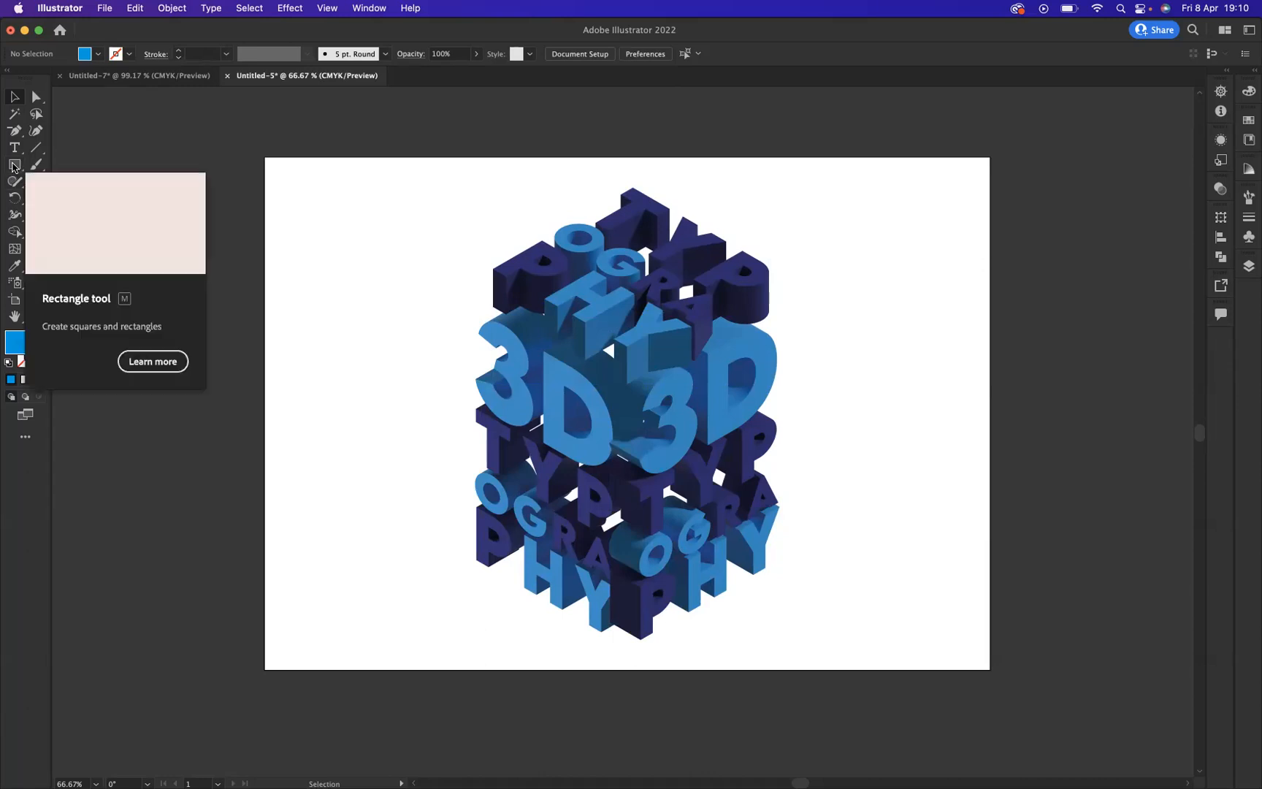
Step: Draw a 297 x 210 mm rectangle covering the whole artboard and fill it with a radial gradient
left_click(13, 166)
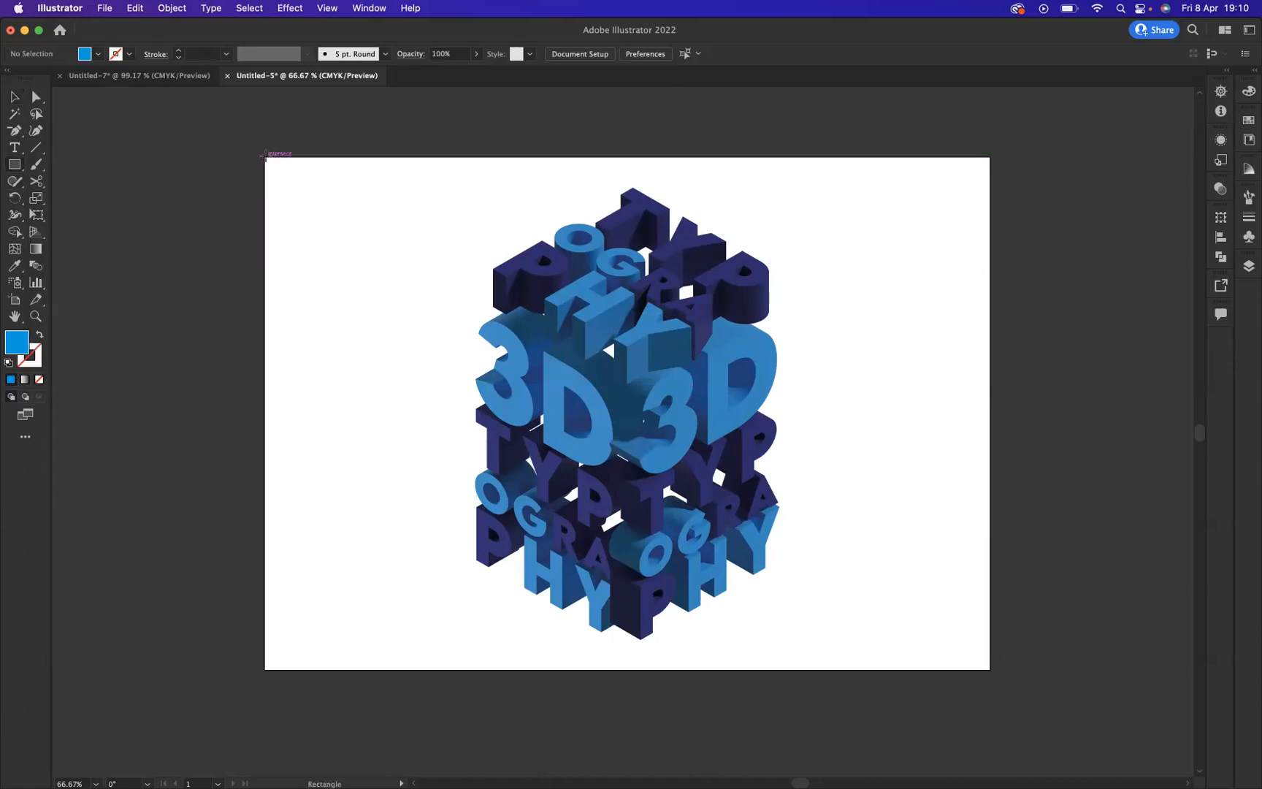
left_click_drag(264, 157, 987, 668)
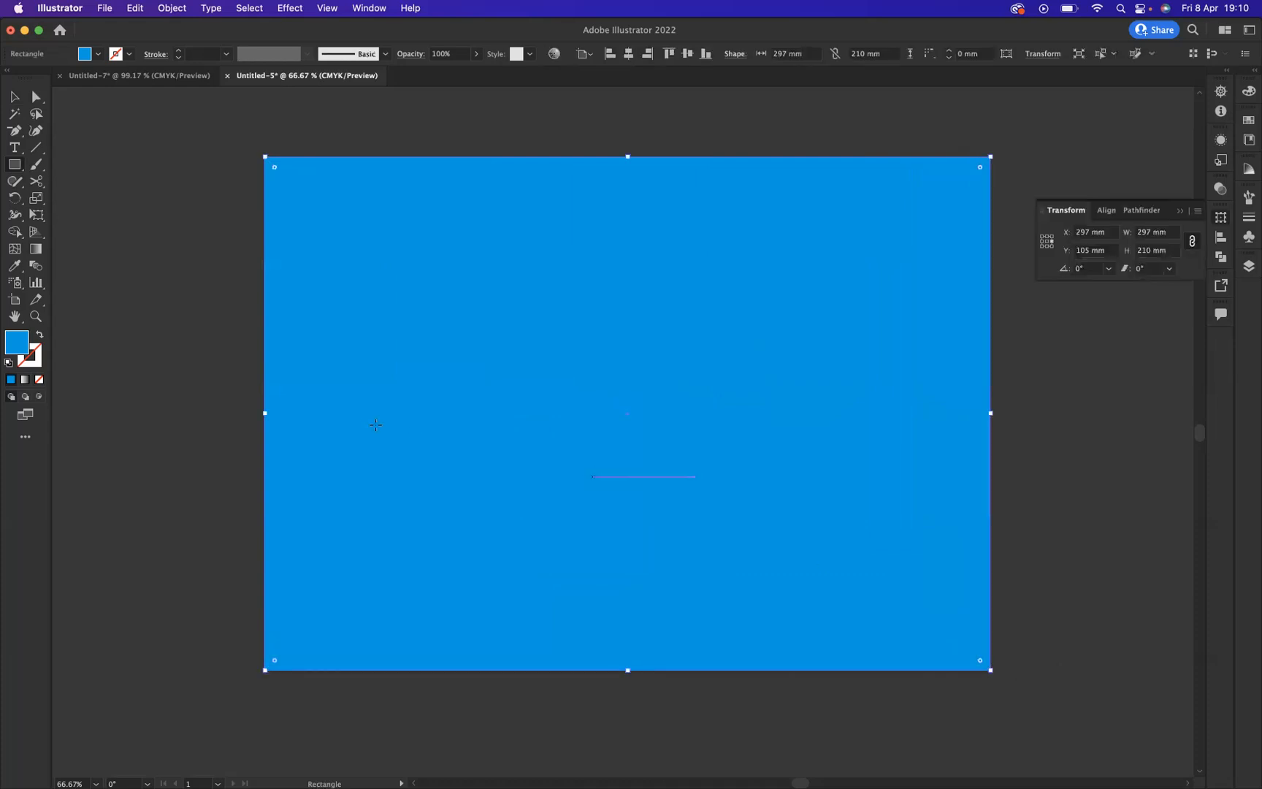
left_click(25, 381)
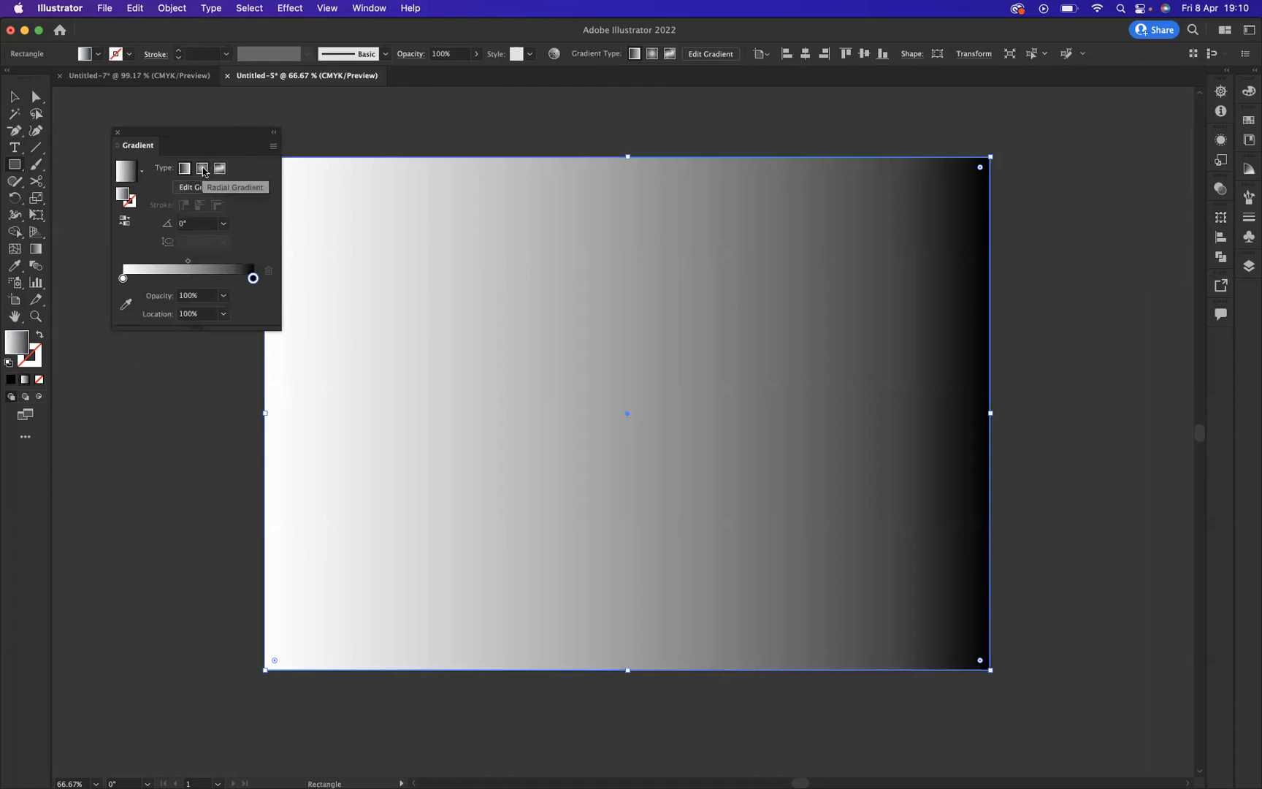
left_click(203, 168)
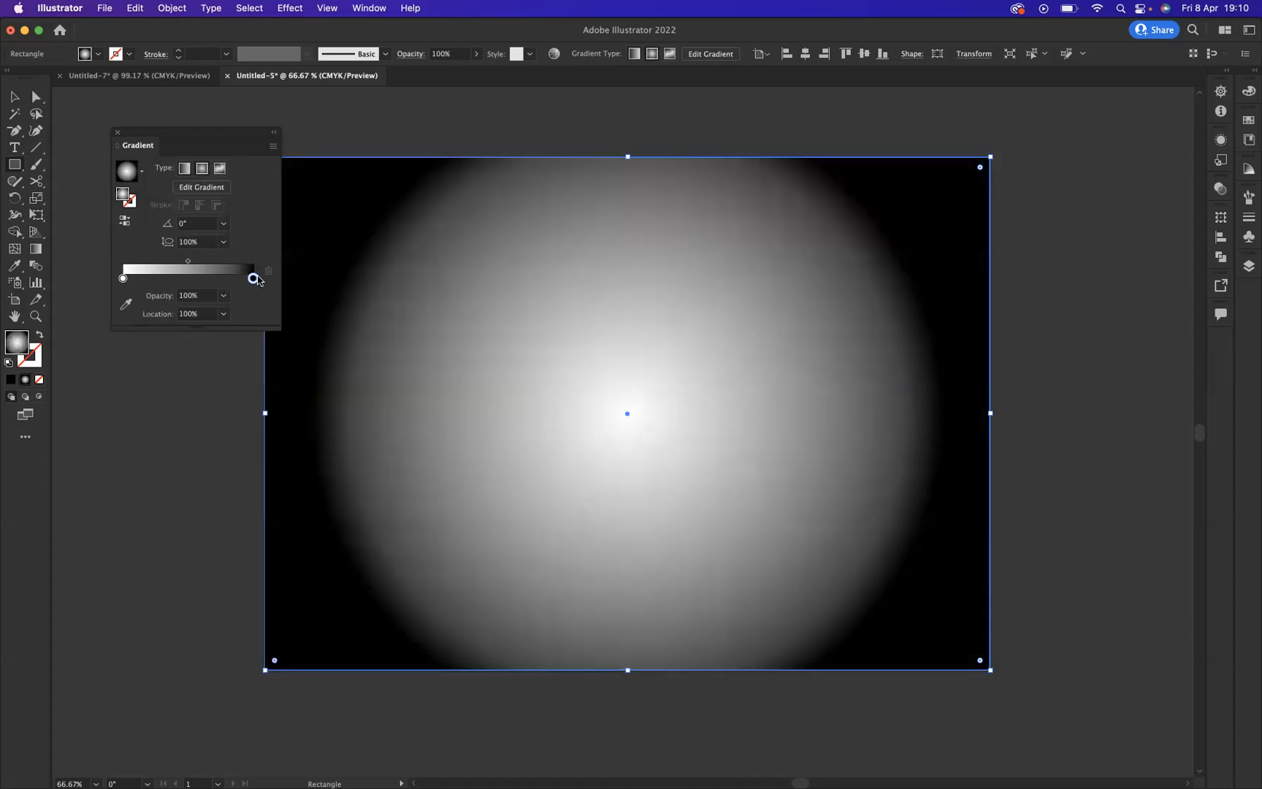
Step: Colour the gradient's outer stop blue with CMYK values C 100, M 55, Y 0, K 0
double_click(252, 278)
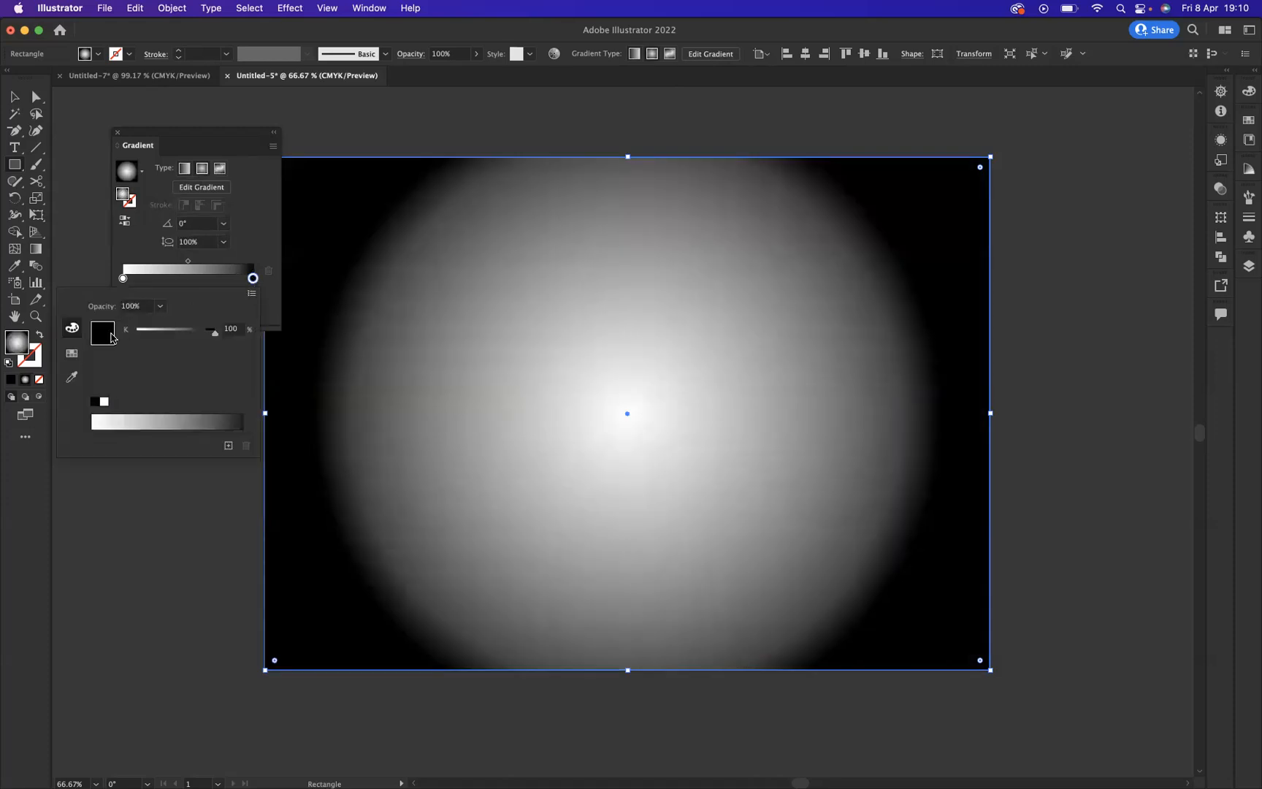
left_click(73, 354)
left_click(150, 322)
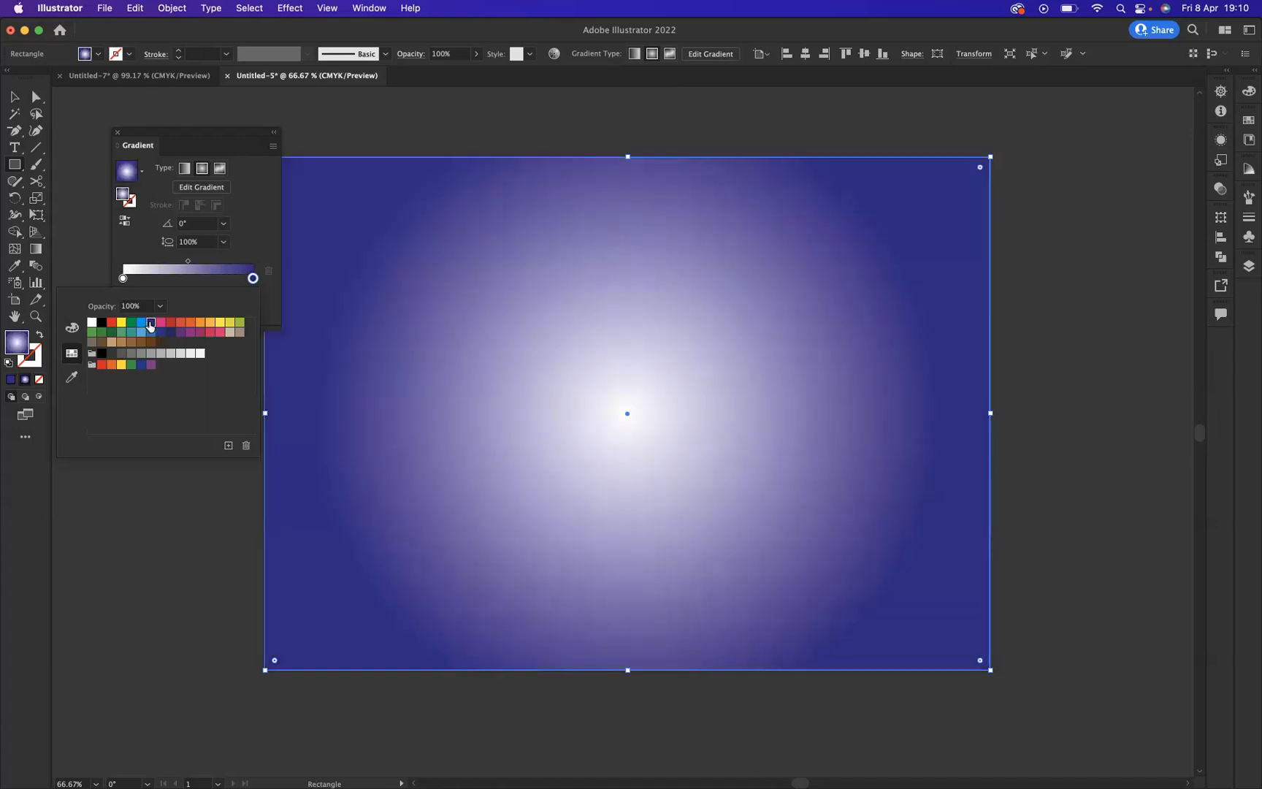
left_click(71, 327)
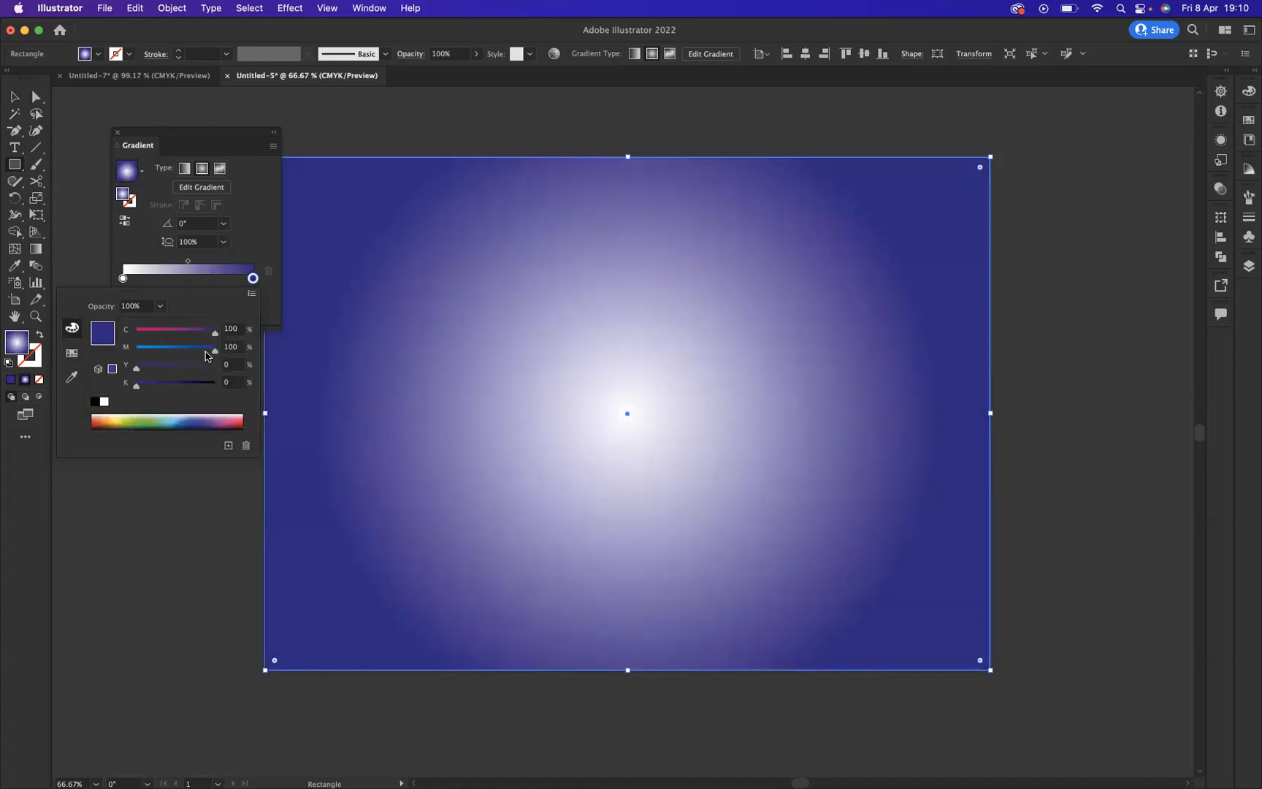
left_click_drag(215, 357, 179, 356)
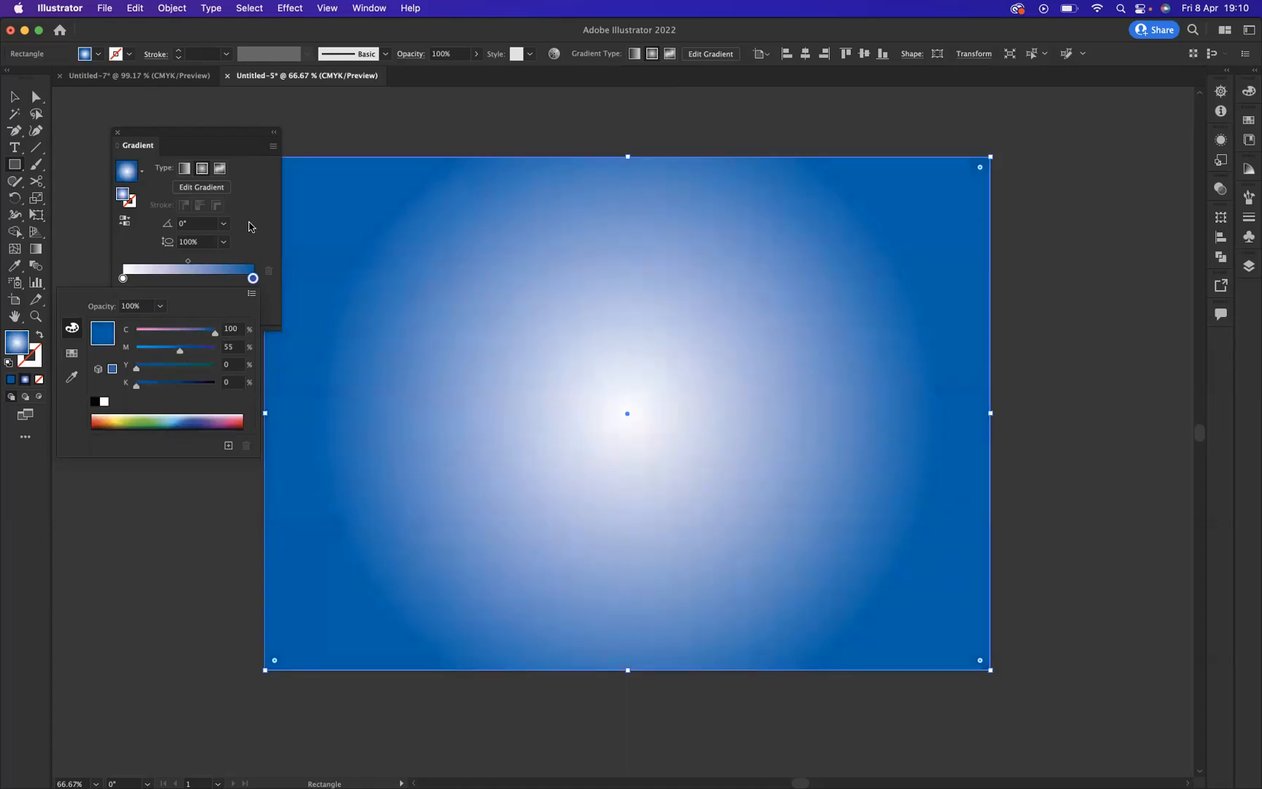
left_click(249, 226)
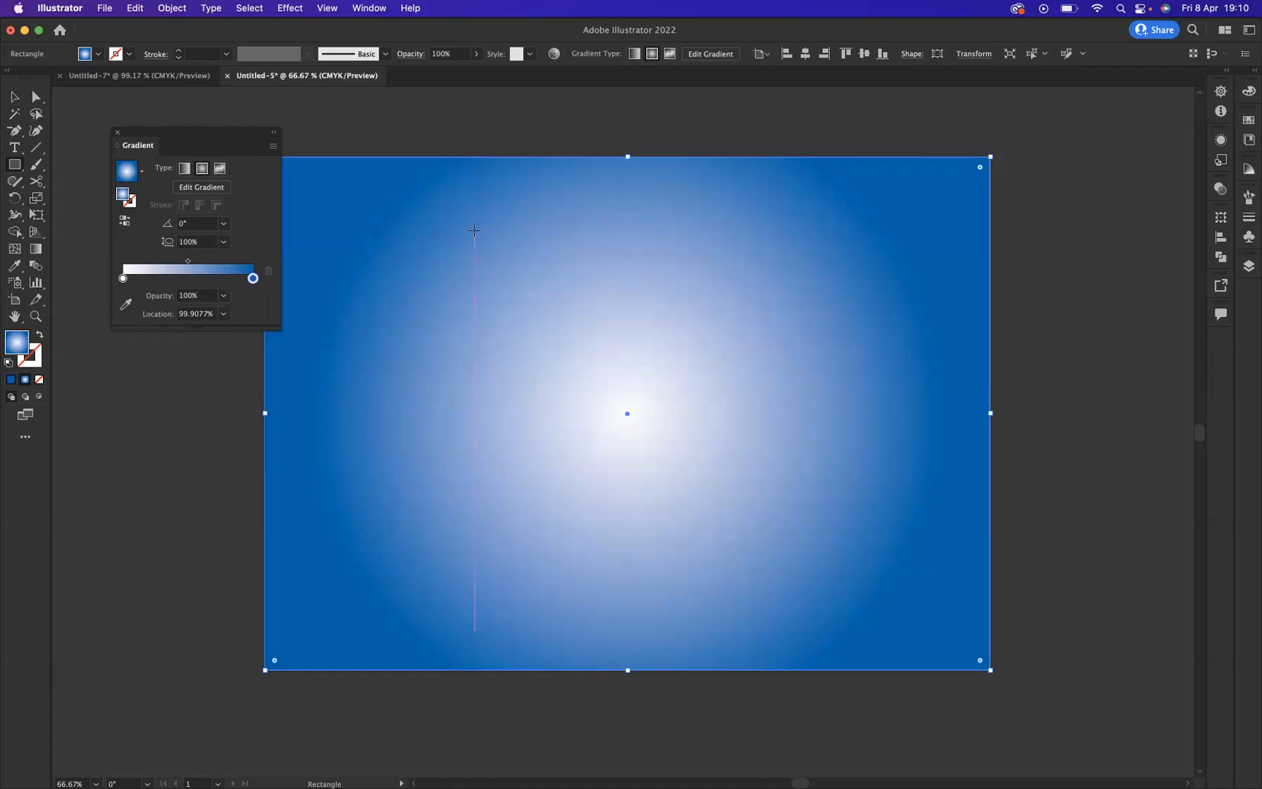
Step: Send the gradient rectangle to the back behind the lettering, close the gradient settings, and deselect it
right_click(474, 231)
mouse_move(556, 509)
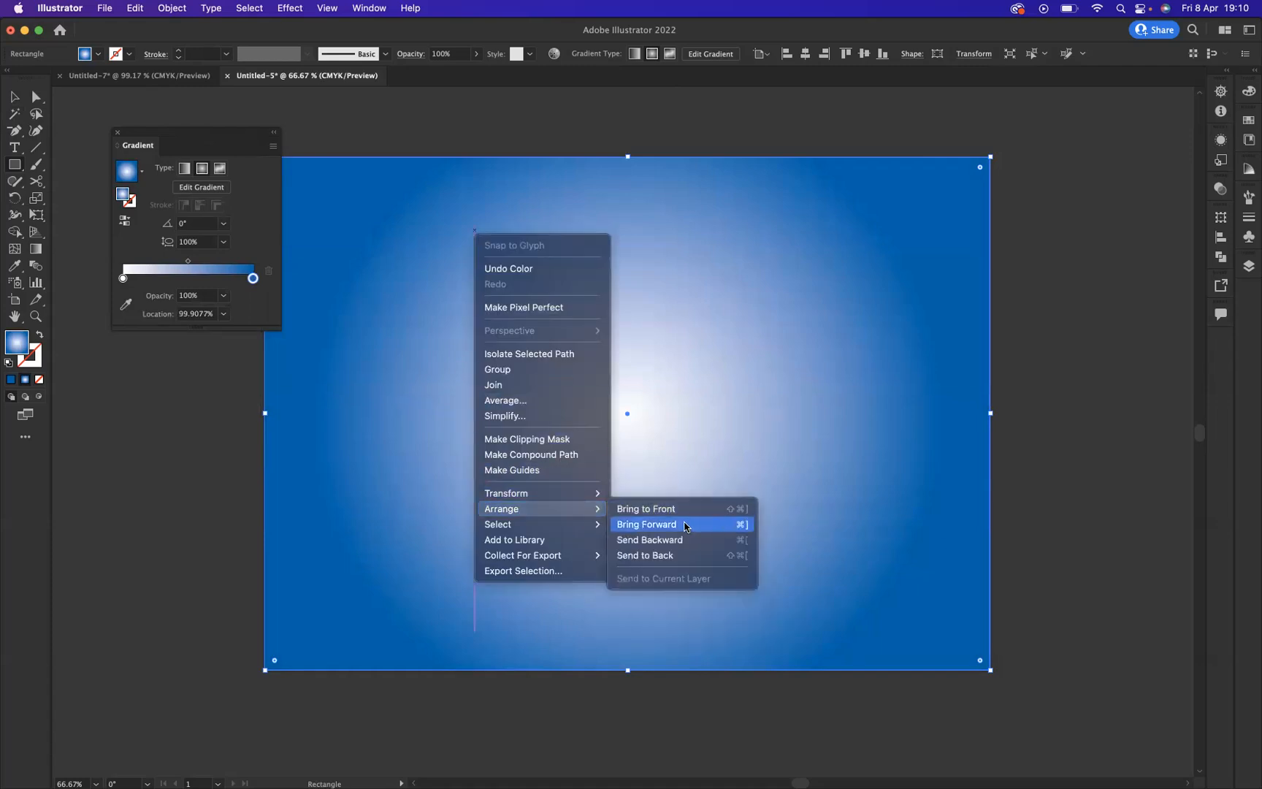
left_click(686, 555)
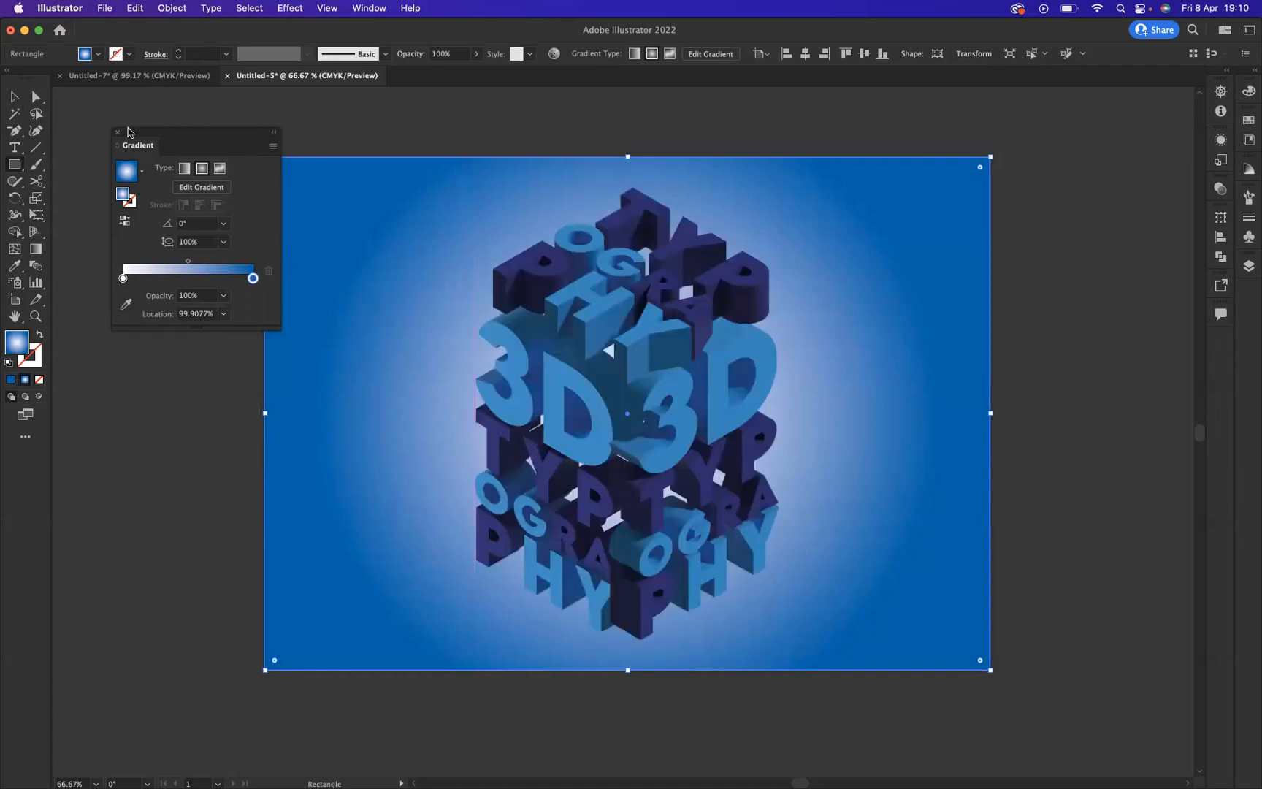
left_click(117, 132)
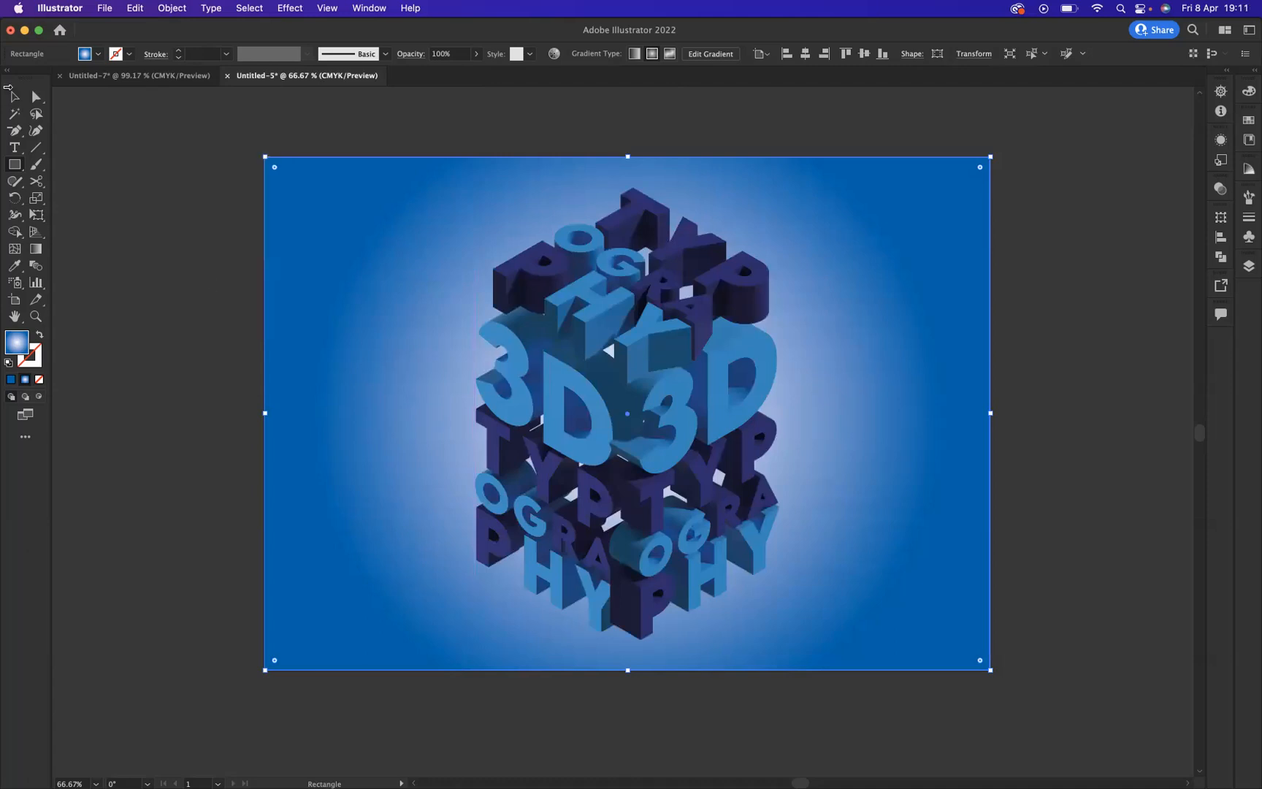
left_click(14, 96)
left_click(162, 183)
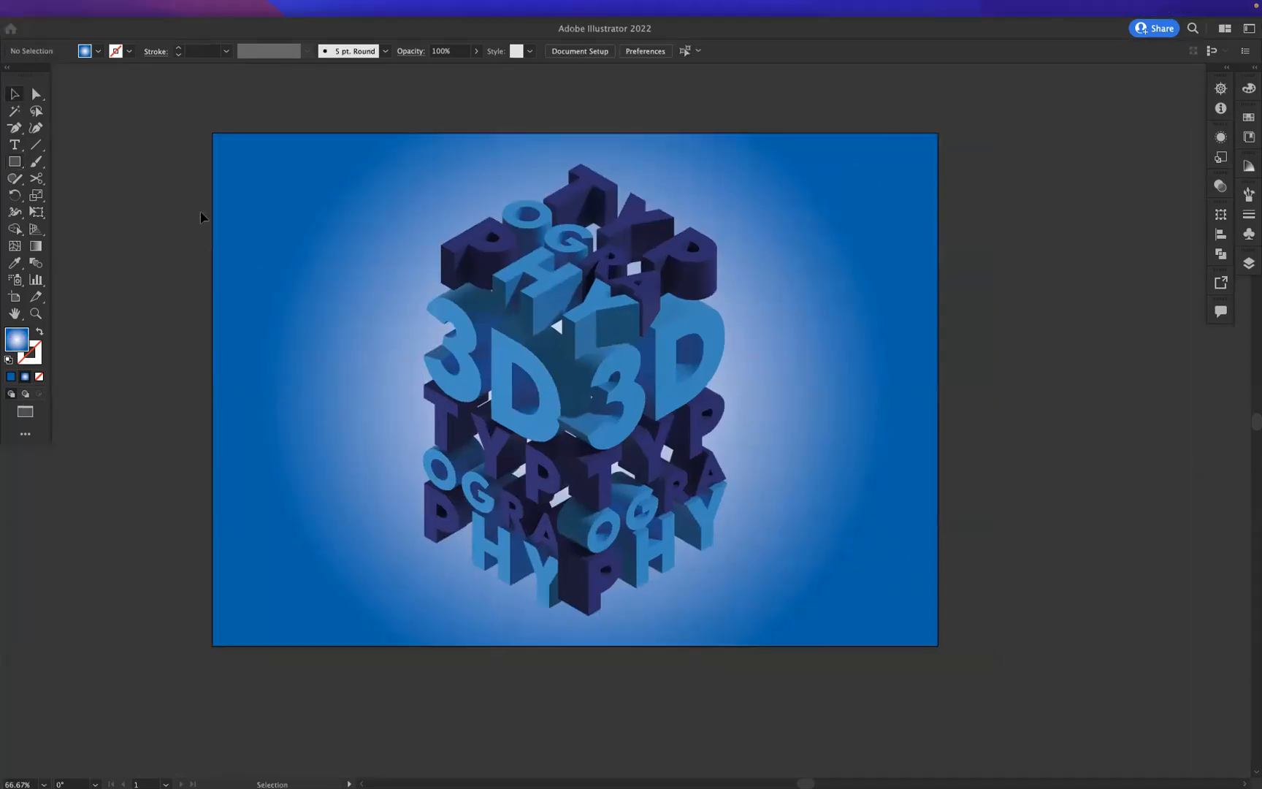
Step: View the finished lettering artwork in full-screen mode with the artboard fitted to the window
key("f")
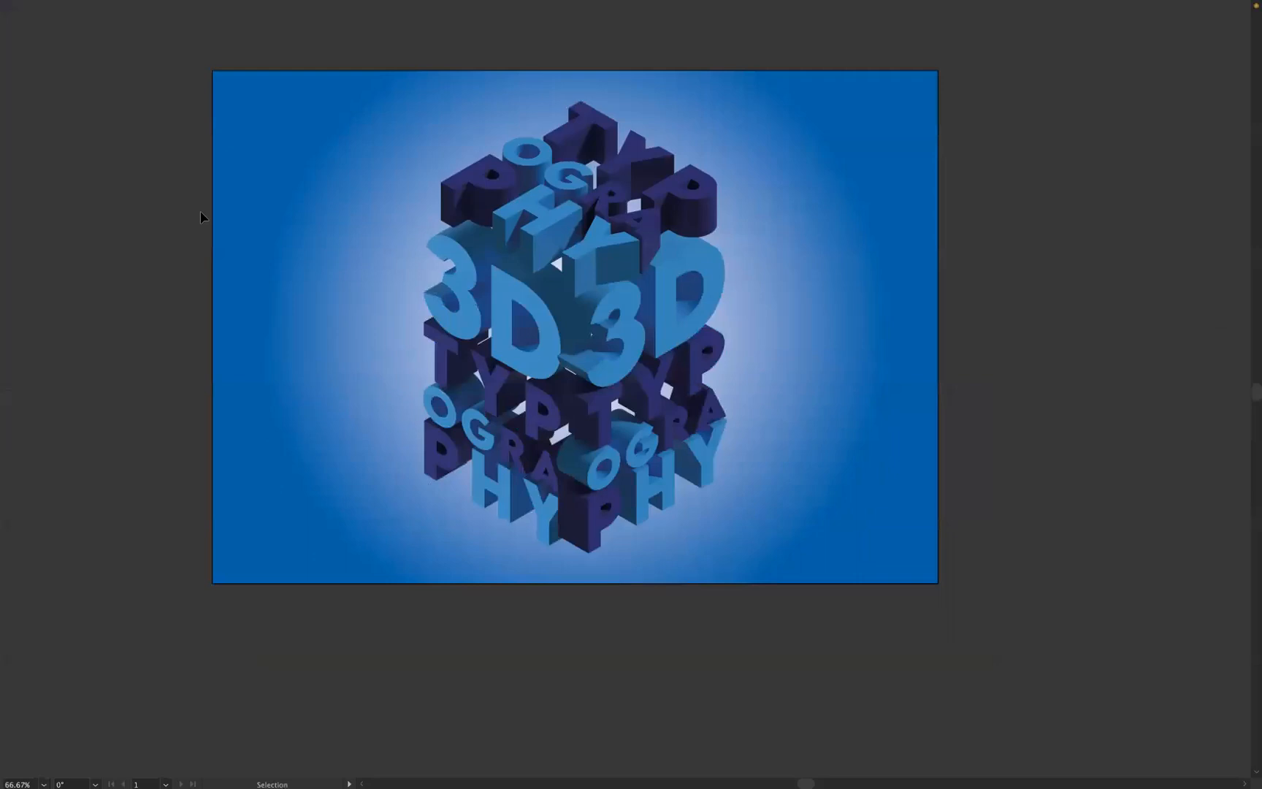
key("f")
key("f")
key("f")
key("super+0")
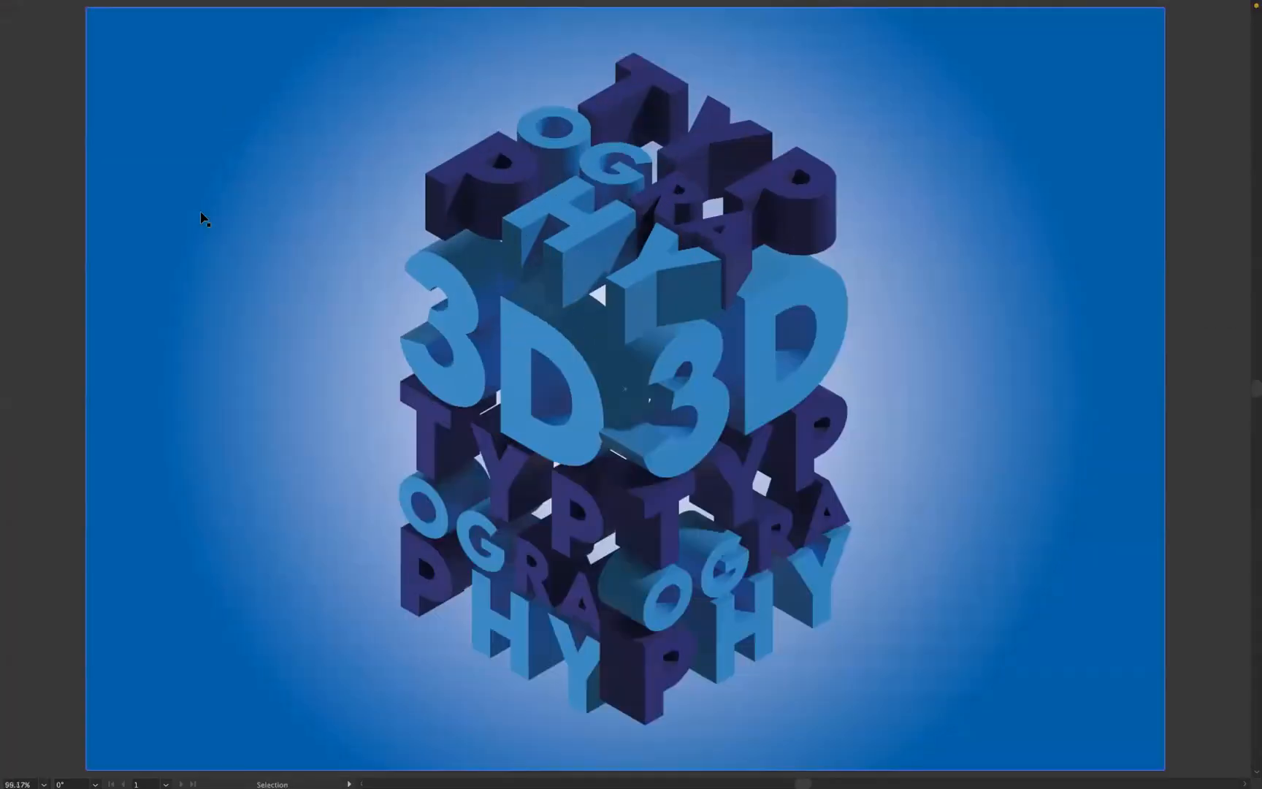